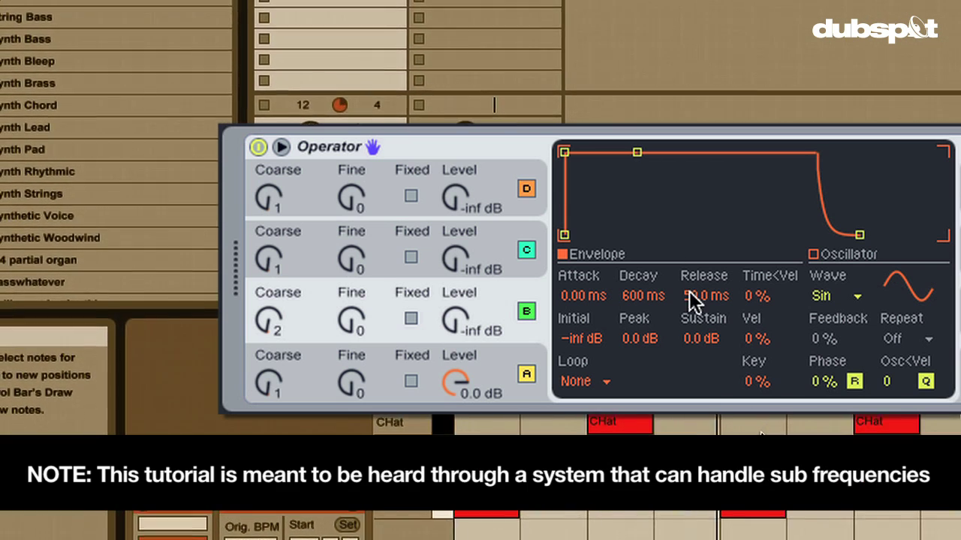
Drop Operator's Sustain to -inf dB, raise oscillator B's level, and set the attack to 0.30 ms.
{"action": "left_click_drag", "start_coordinate": [702, 336], "coordinate": [702, 383]}
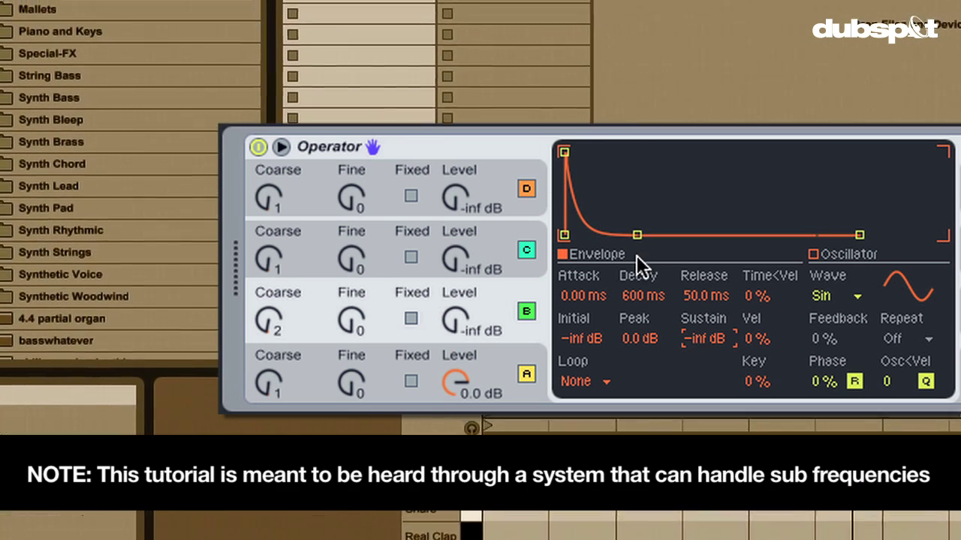
{"action": "left_click_drag", "start_coordinate": [454, 321], "coordinate": [454, 274]}
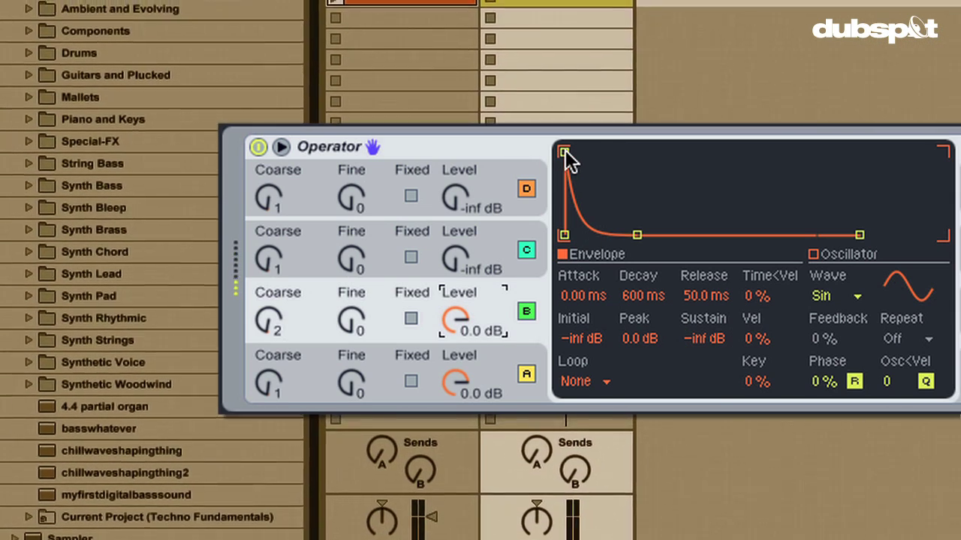
{"action": "left_click_drag", "start_coordinate": [565, 150], "coordinate": [621, 152]}
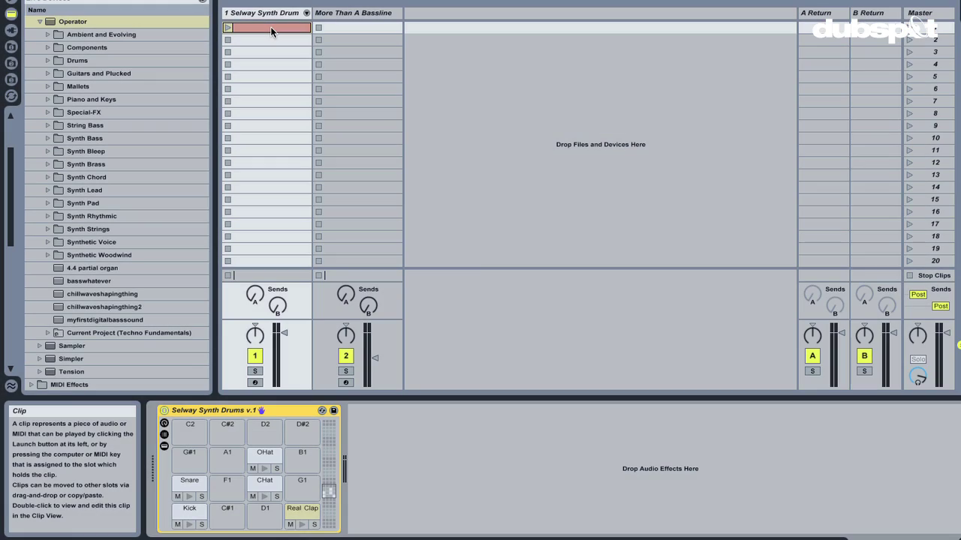
Open the Selway Synth Drums clip in the note editor and start it playing.
{"action": "left_click", "coordinate": [265, 13]}
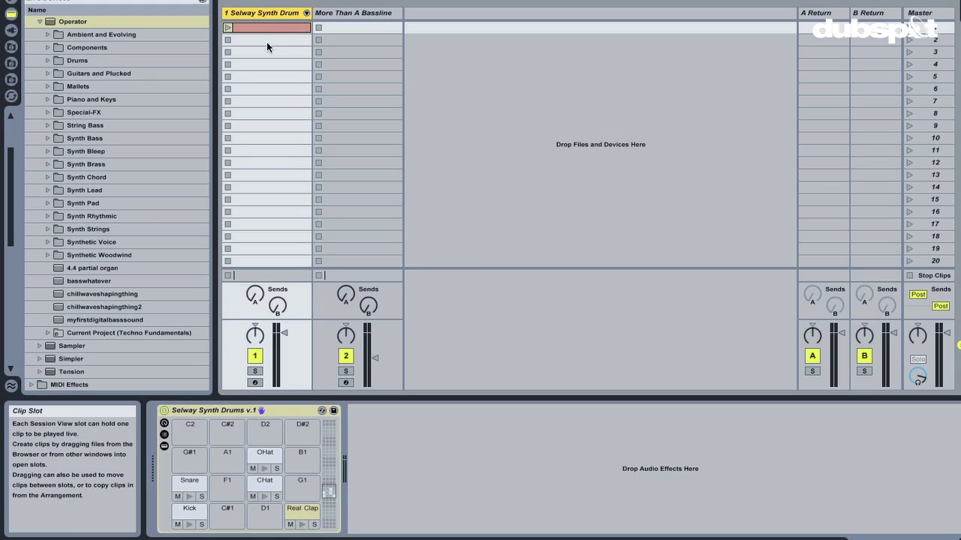
{"action": "double_click", "coordinate": [262, 27]}
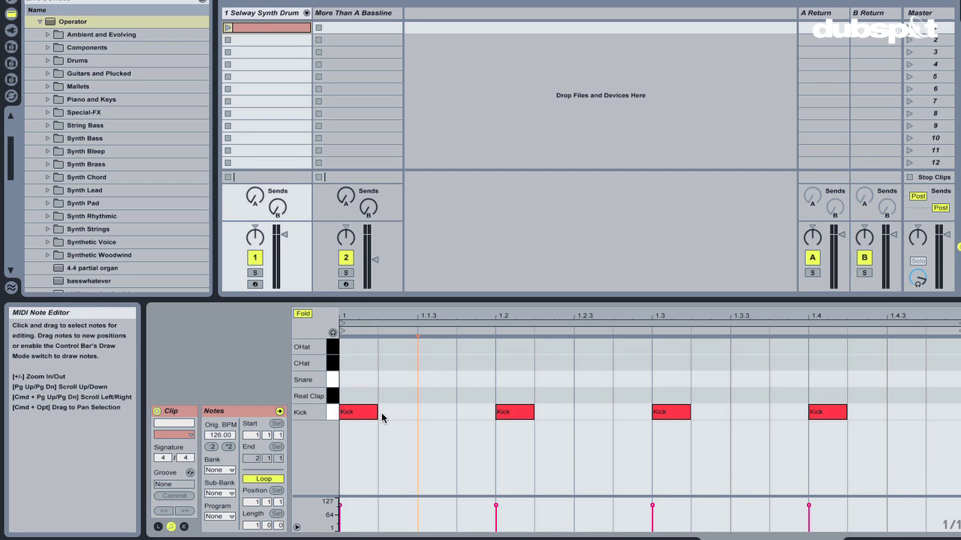
{"action": "left_click", "coordinate": [227, 29]}
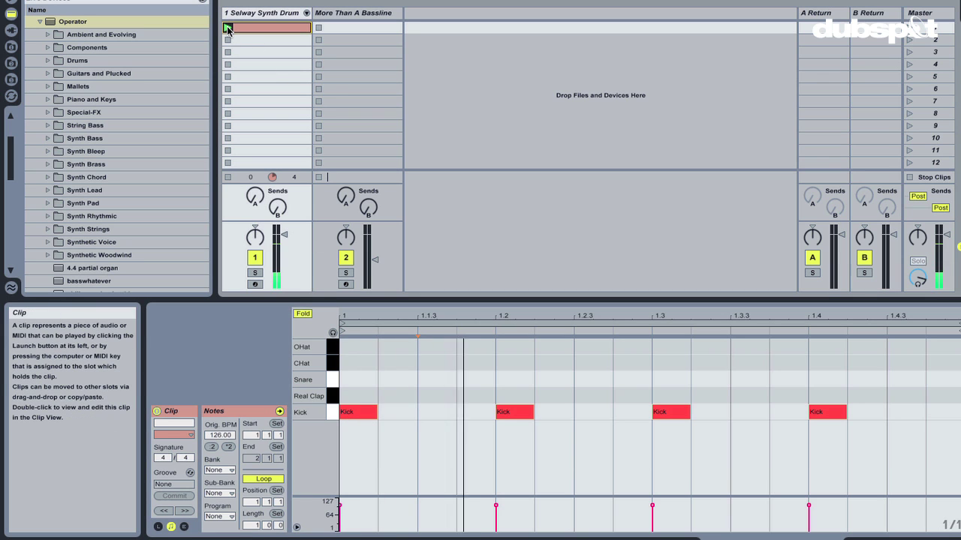
Add CHat notes at 1.1.3, 1.2.3, 1.3.3 and 1.4.3, then stop the clip.
{"action": "double_click", "coordinate": [431, 363]}
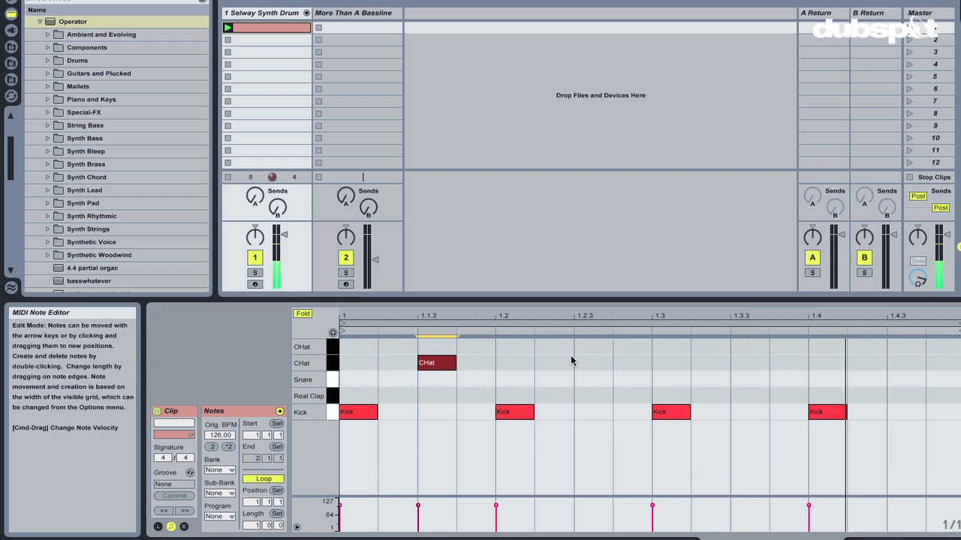
{"action": "double_click", "coordinate": [584, 363]}
{"action": "double_click", "coordinate": [751, 363]}
{"action": "double_click", "coordinate": [904, 363]}
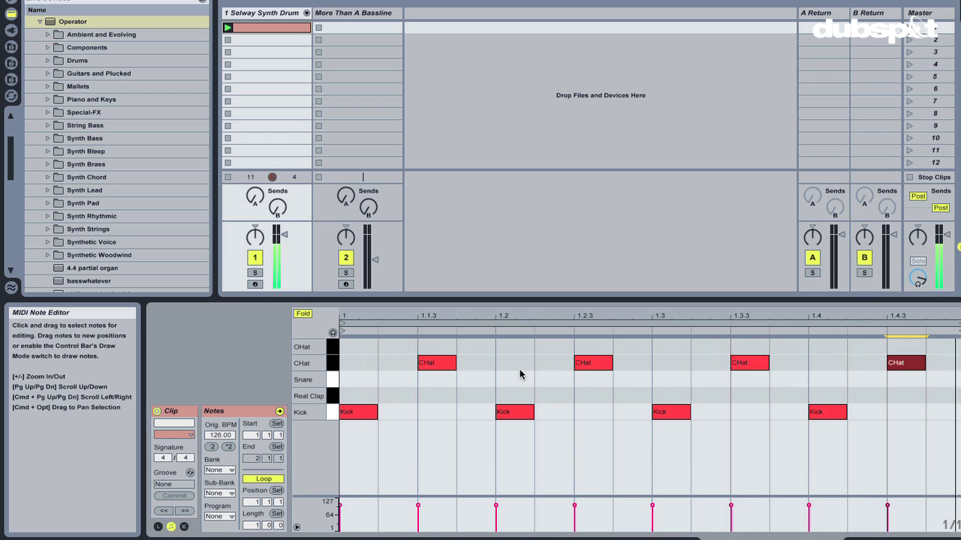
{"action": "left_click", "coordinate": [229, 43]}
Show the More Than A Bassline track's Operator device, leaving oscillator A's level at 0.0 dB.
{"action": "left_click", "coordinate": [347, 16]}
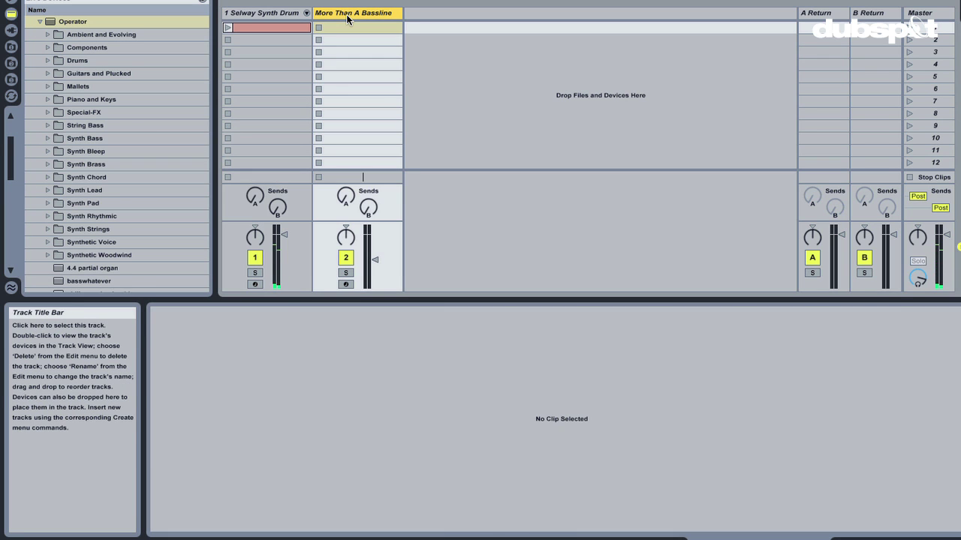
{"action": "left_click", "coordinate": [346, 16]}
{"action": "left_click_drag", "start_coordinate": [253, 299], "coordinate": [253, 395]}
{"action": "double_click", "coordinate": [253, 411]}
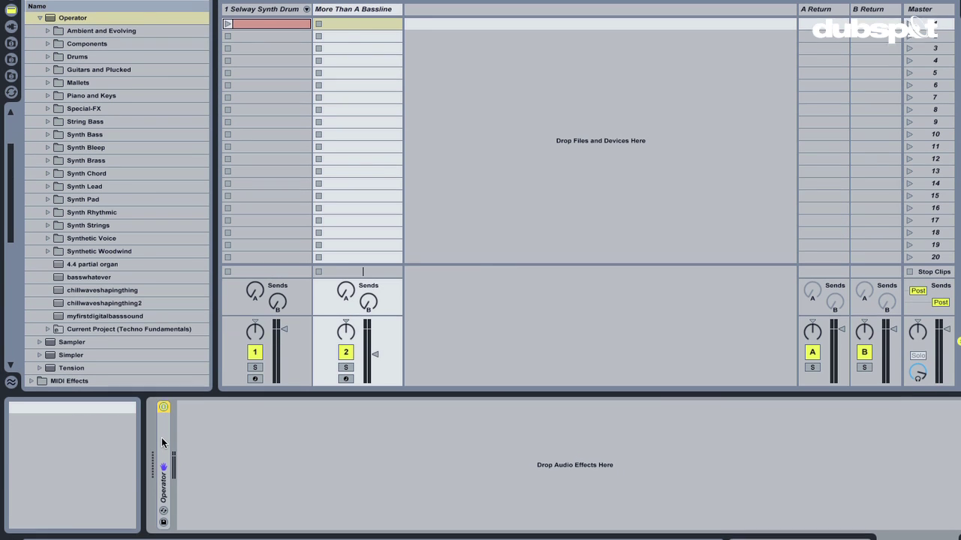
{"action": "double_click", "coordinate": [163, 458]}
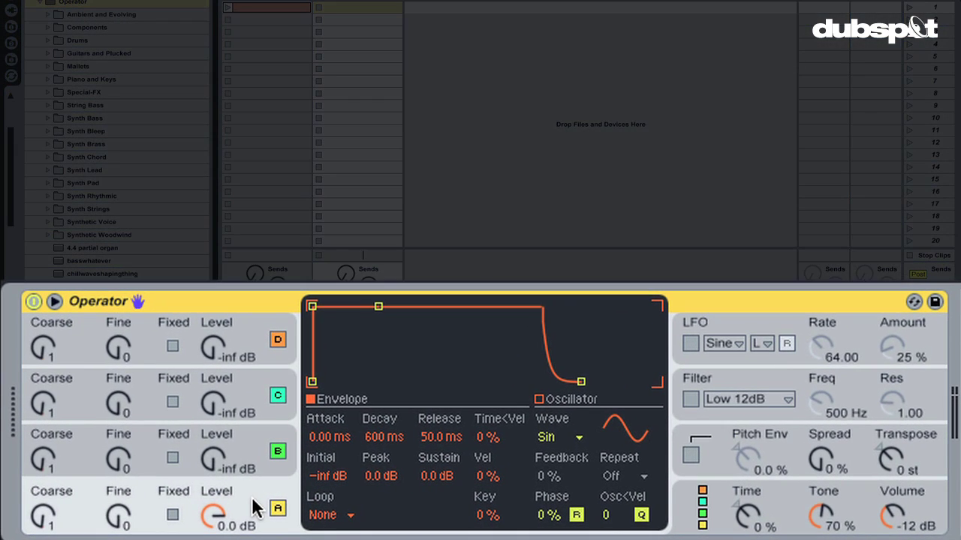
{"action": "left_click", "coordinate": [255, 506]}
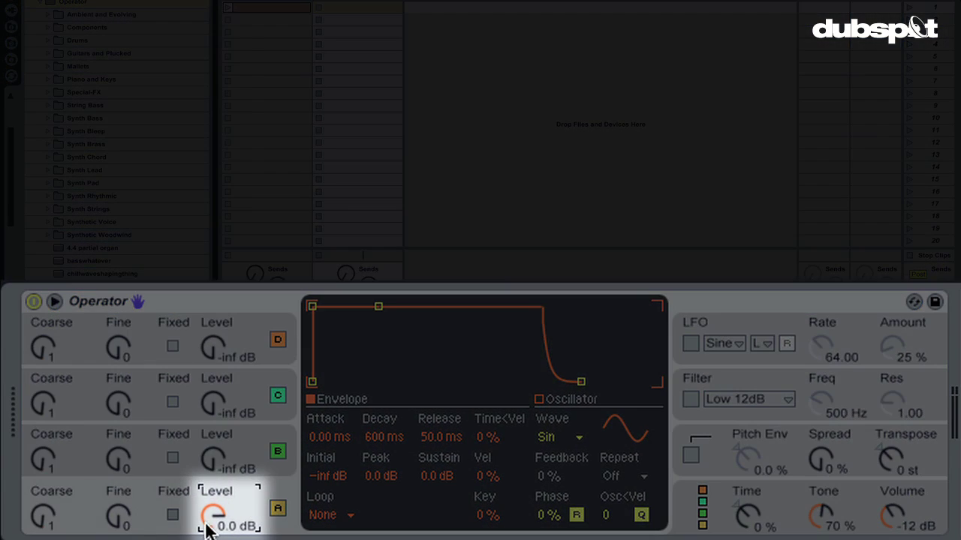
{"action": "left_click_drag", "start_coordinate": [208, 530], "coordinate": [208, 528]}
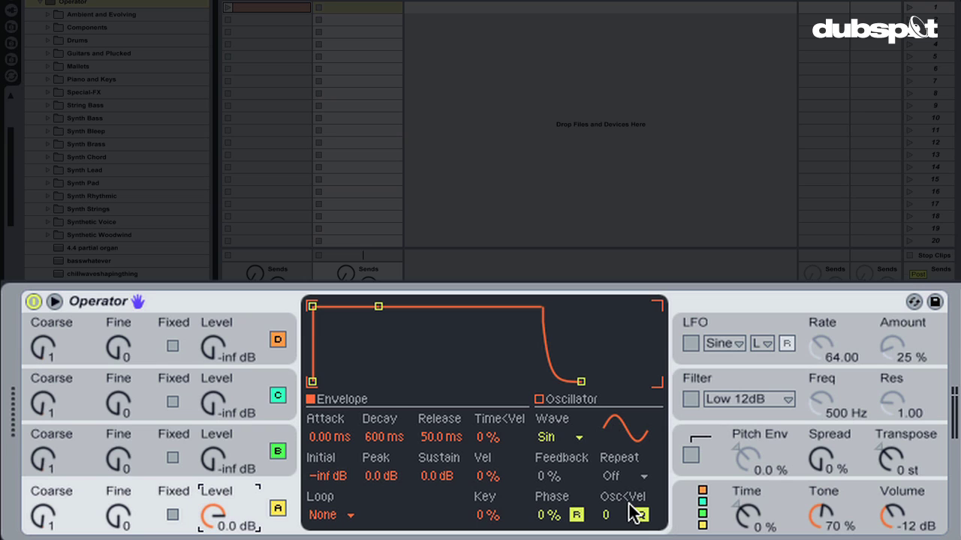
Set Operator's bass voice count in the global settings and switch on Glide at 50.0 ms.
{"action": "left_click", "coordinate": [775, 495]}
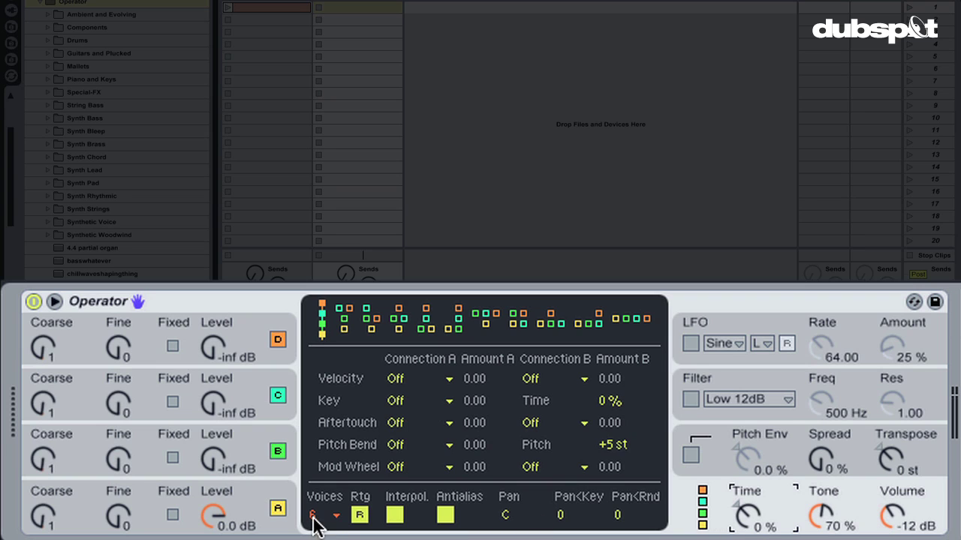
{"action": "left_click", "coordinate": [335, 515]}
{"action": "left_click", "coordinate": [330, 277]}
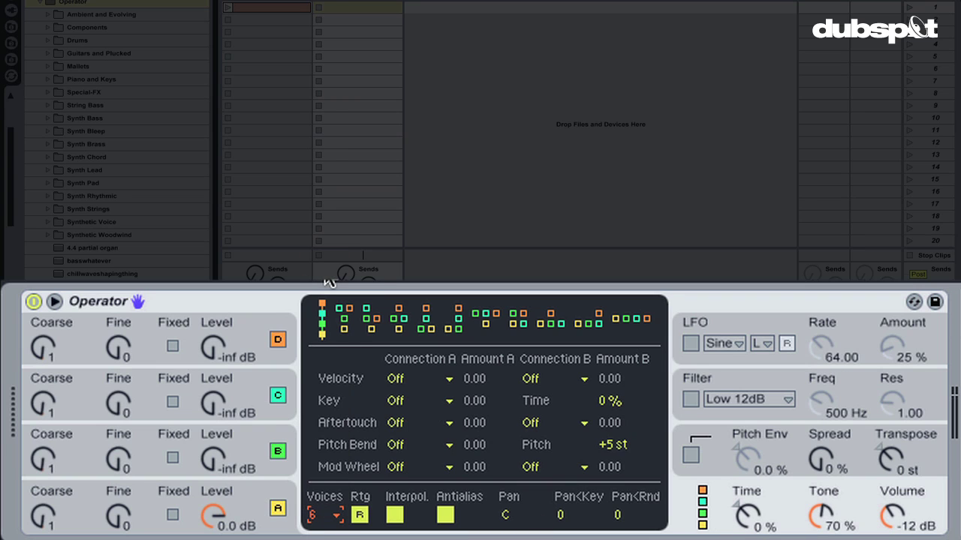
{"action": "left_click", "coordinate": [714, 437]}
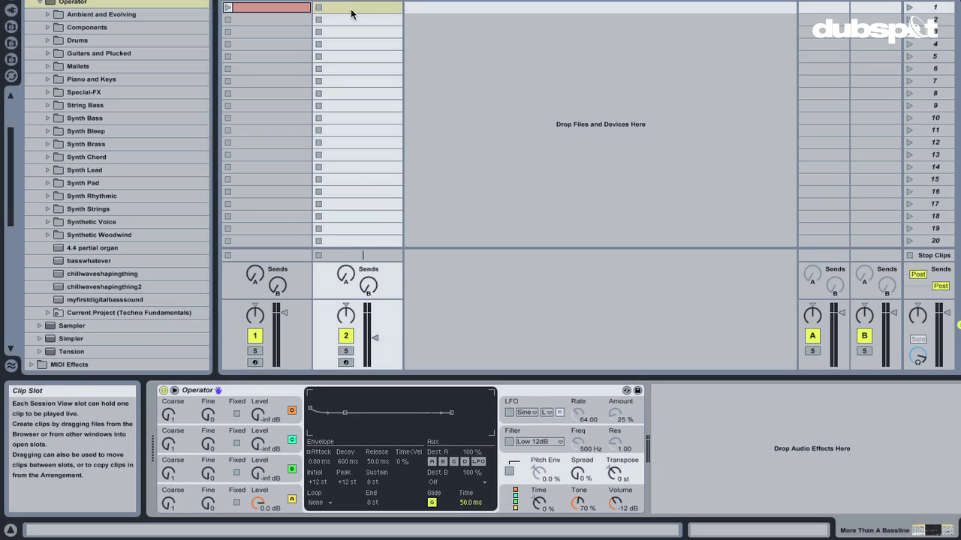
Create a new MIDI clip on the bass track and scroll the piano roll to the C0–C1 octave.
{"action": "double_click", "coordinate": [350, 9]}
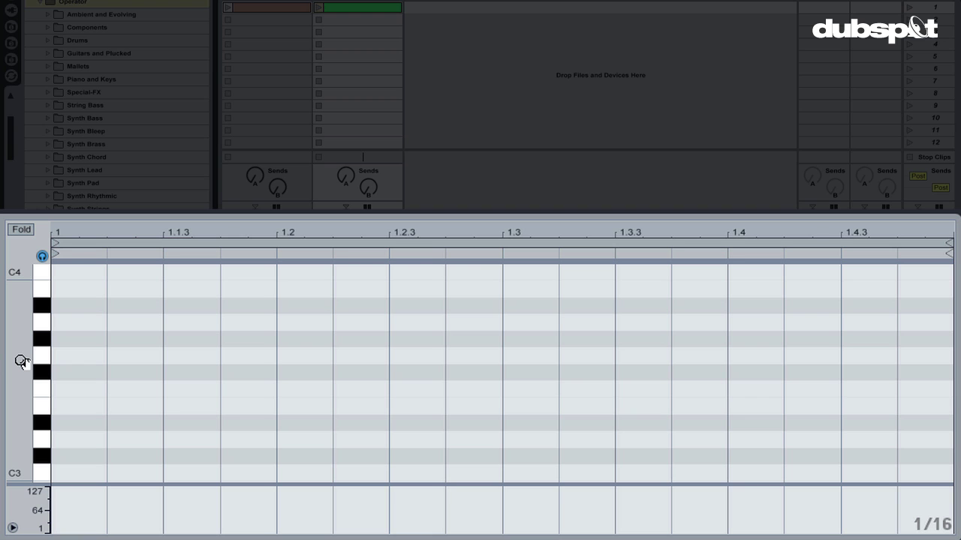
{"action": "left_click_drag", "start_coordinate": [22, 361], "coordinate": [22, 117]}
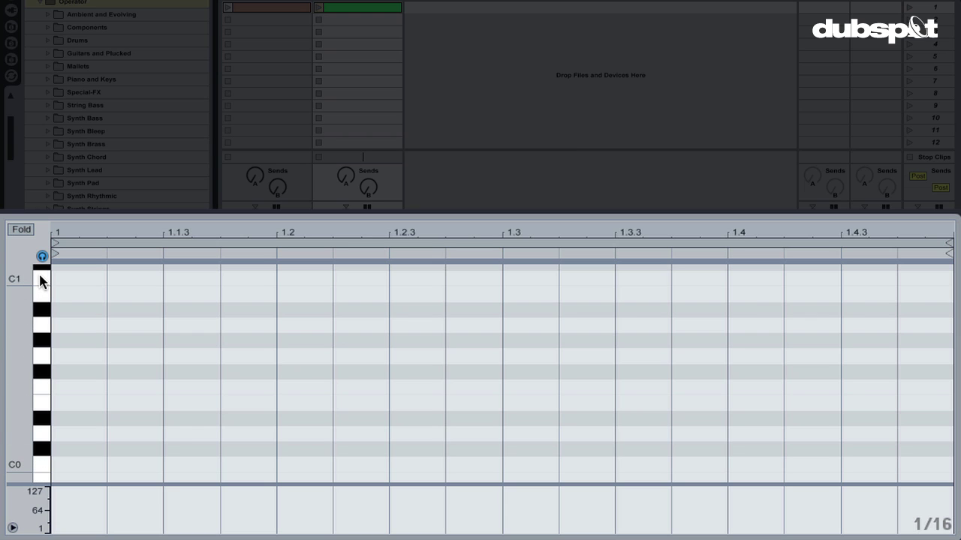
{"action": "left_click_drag", "start_coordinate": [23, 381], "coordinate": [22, 373]}
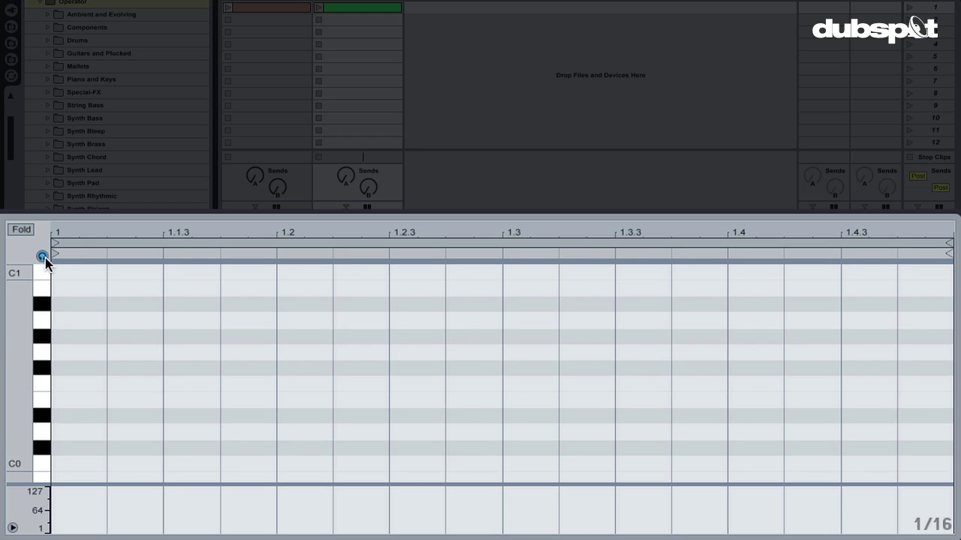
Audition G#0, F0, B0 and A0 on the piano roll keys.
{"action": "left_click", "coordinate": [40, 335]}
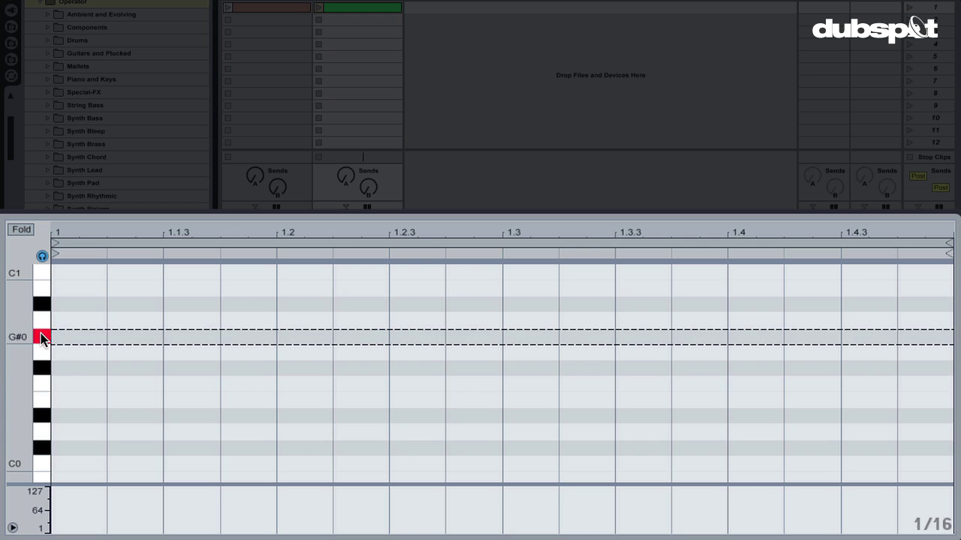
{"action": "left_click", "coordinate": [41, 384]}
{"action": "left_click", "coordinate": [43, 288]}
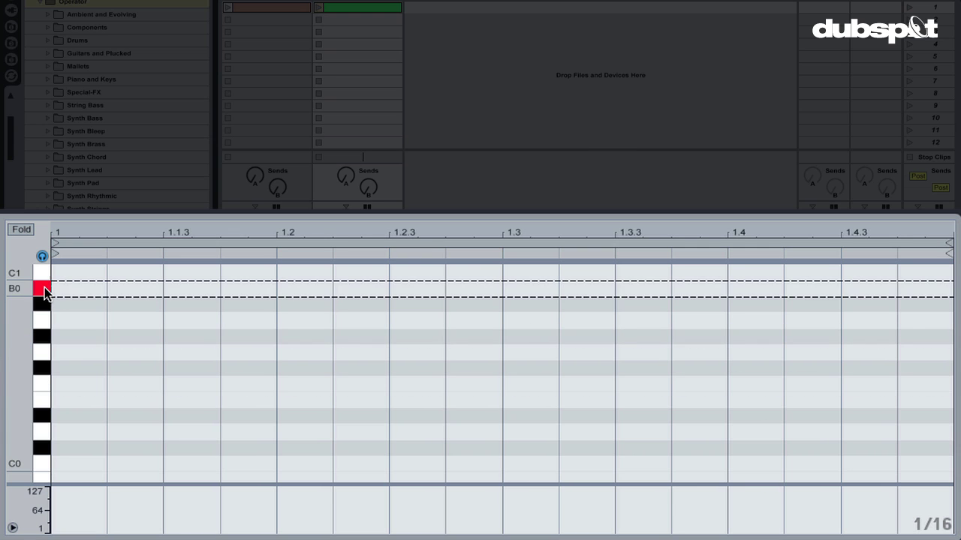
{"action": "left_click", "coordinate": [39, 318]}
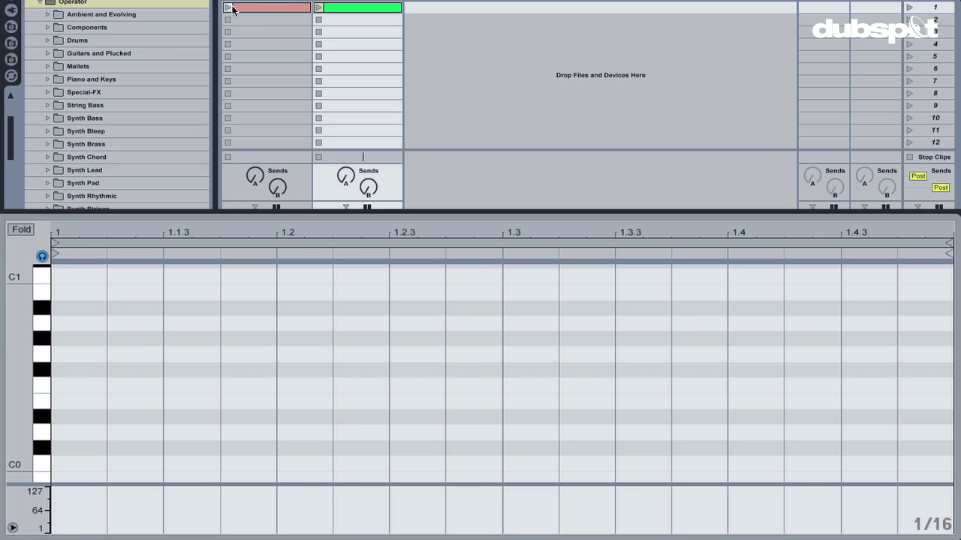
Launch the drum clip, open the empty bass clip, and audition G0, F#0, A#0 and lower notes.
{"action": "left_click", "coordinate": [232, 9]}
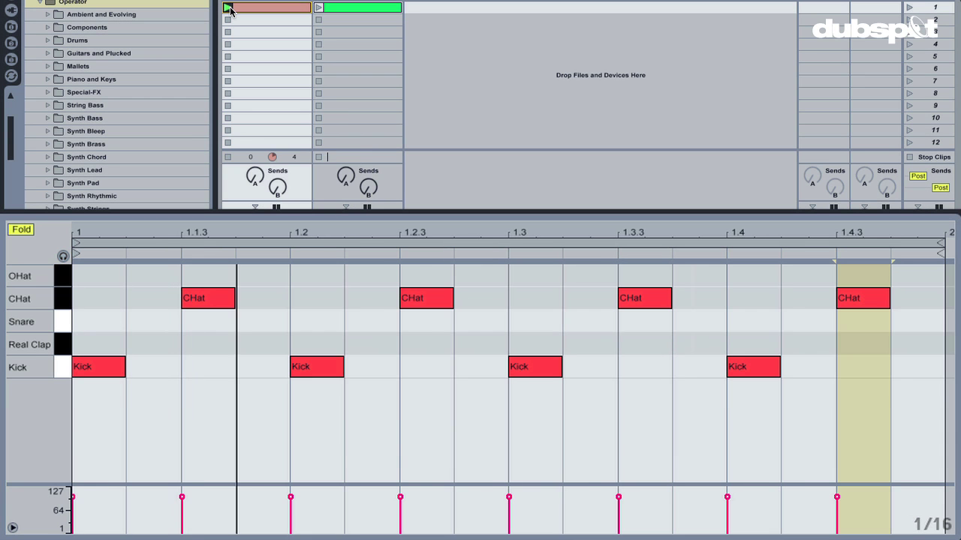
{"action": "left_click", "coordinate": [323, 9]}
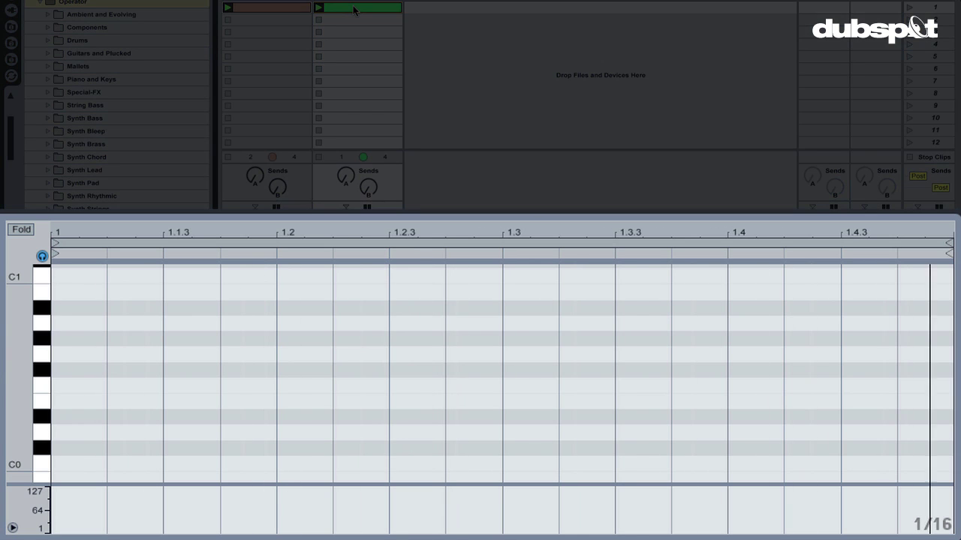
{"action": "left_click", "coordinate": [39, 355]}
{"action": "left_click", "coordinate": [40, 366]}
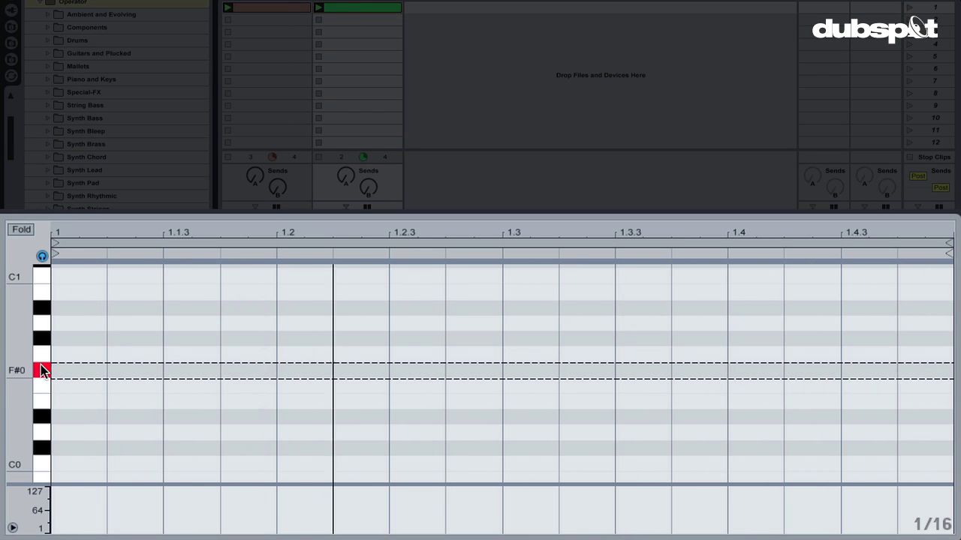
{"action": "left_click", "coordinate": [41, 310]}
{"action": "left_click", "coordinate": [41, 315]}
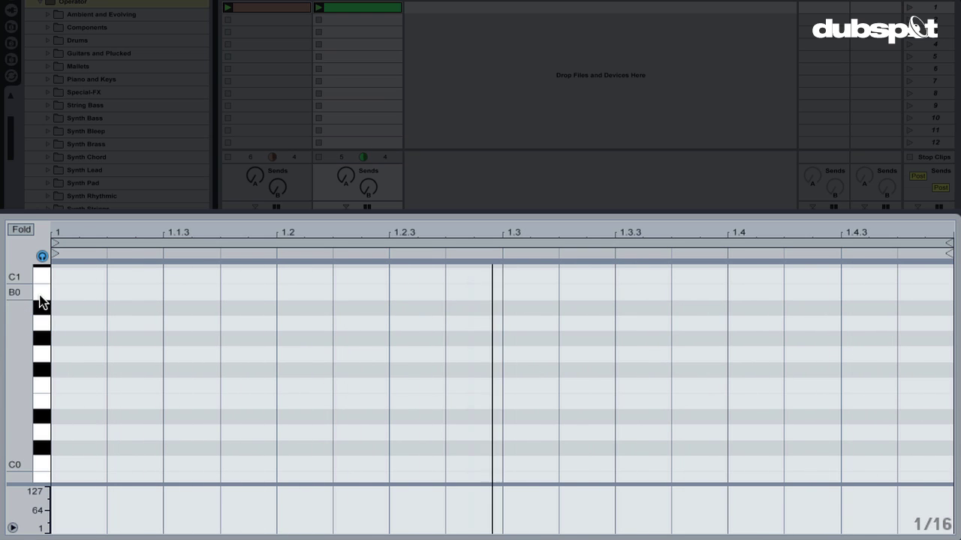
{"action": "left_click_drag", "start_coordinate": [40, 428], "coordinate": [41, 462]}
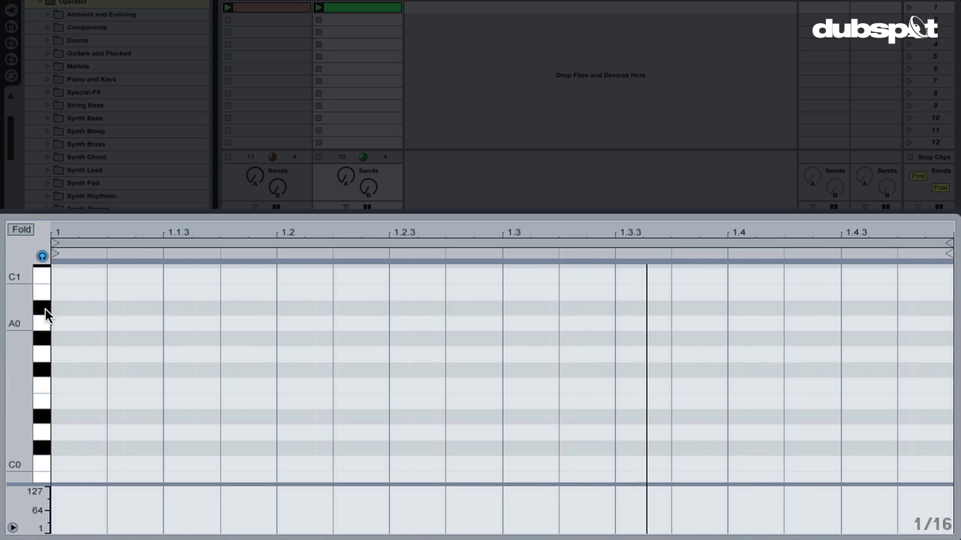
Place A#0 notes at 1.1.3 and 1.2.2, lengthening the first to end at 1.2.
{"action": "double_click", "coordinate": [128, 307]}
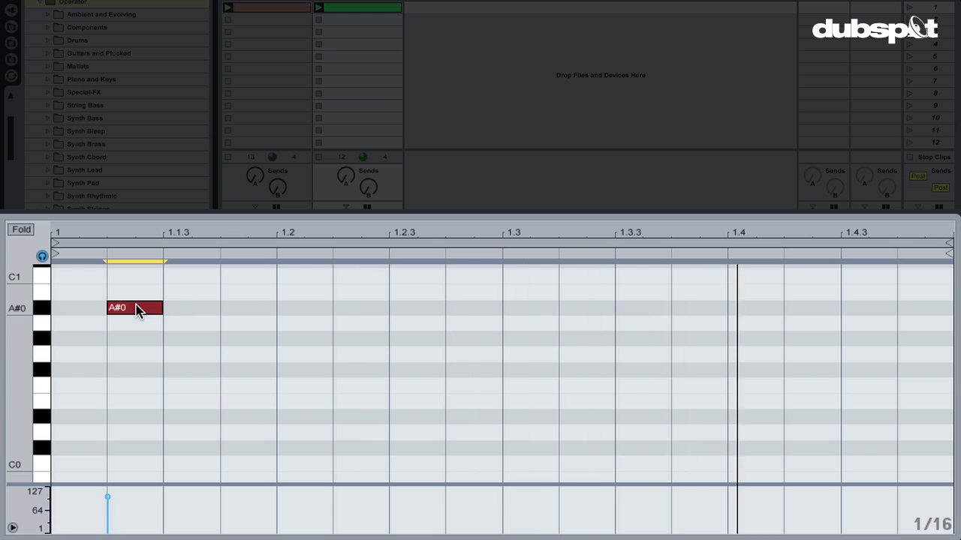
{"action": "double_click", "coordinate": [292, 308]}
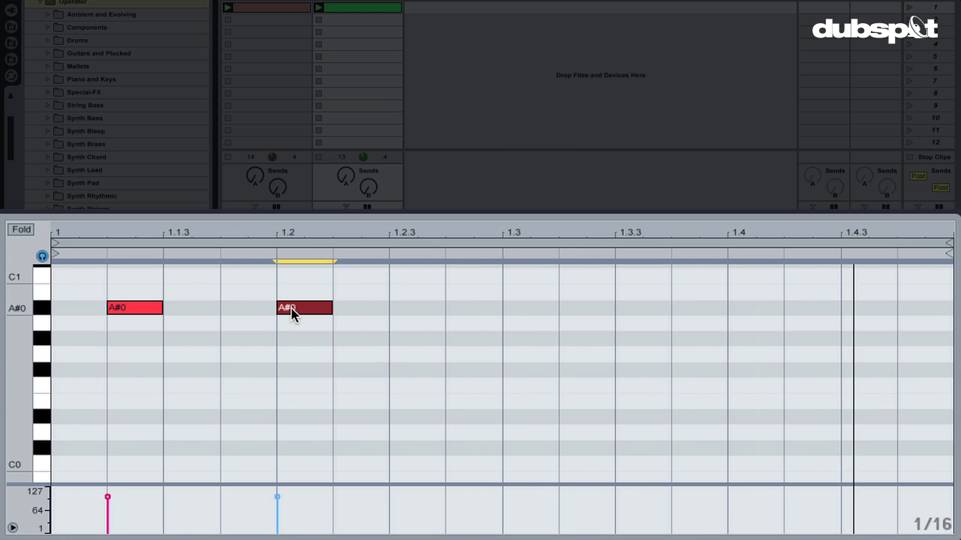
{"action": "left_click_drag", "start_coordinate": [143, 318], "coordinate": [188, 316]}
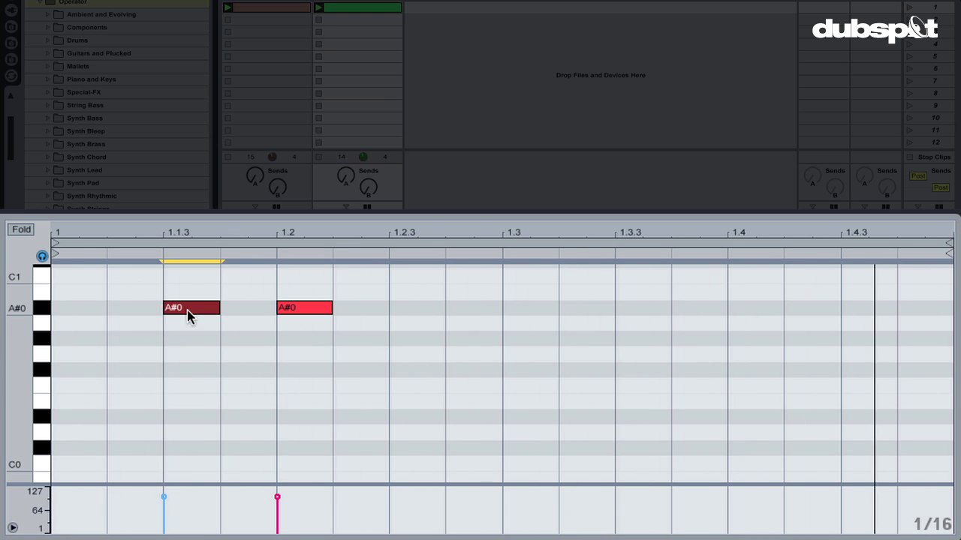
{"action": "left_click_drag", "start_coordinate": [302, 311], "coordinate": [495, 309]}
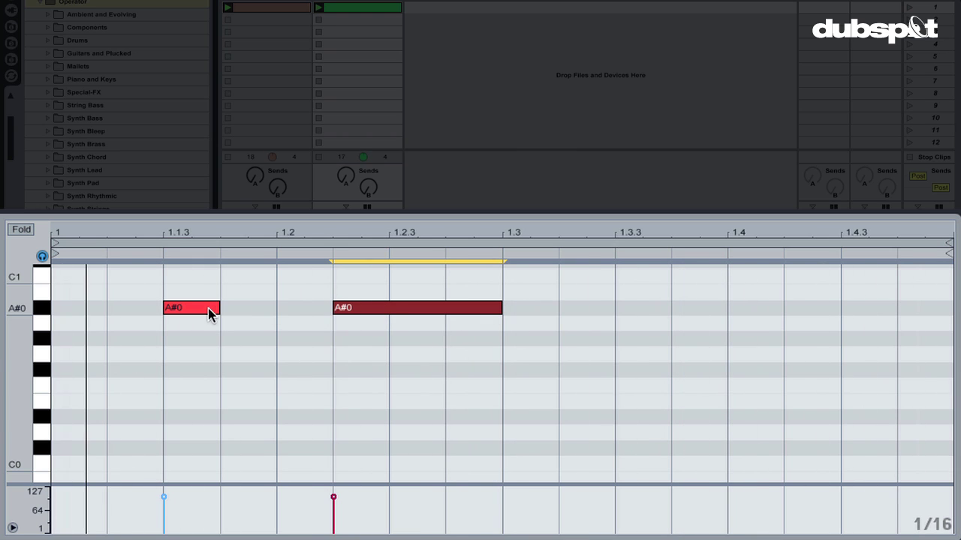
{"action": "left_click_drag", "start_coordinate": [216, 306], "coordinate": [273, 308]}
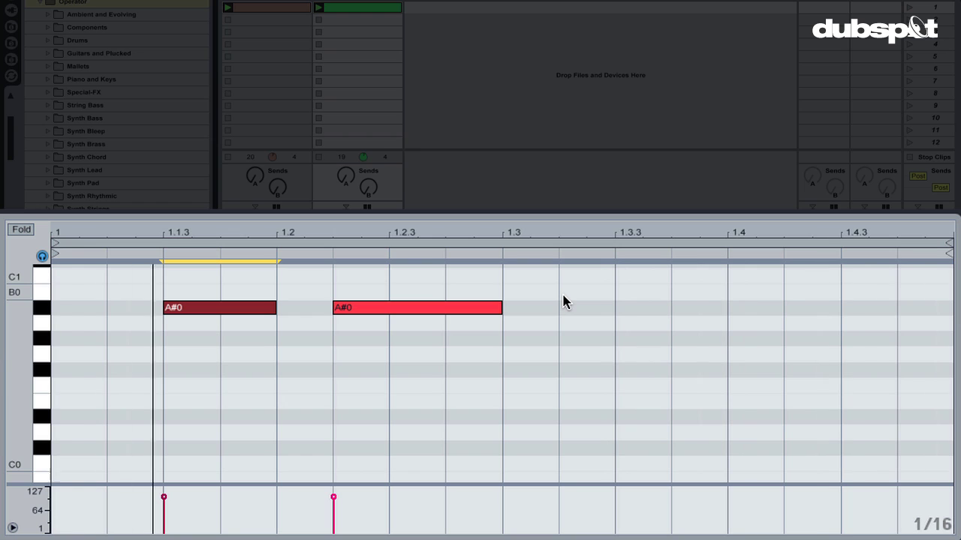
Add A#0 notes at 1.3.3 (ending at 1.4) and 1.4.2 (stretched to the clip end).
{"action": "double_click", "coordinate": [635, 309]}
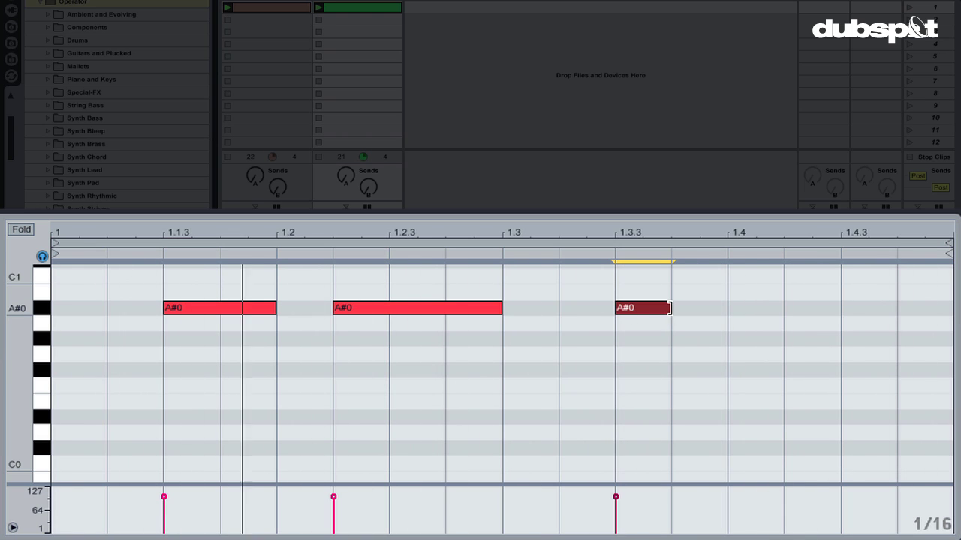
{"action": "left_click_drag", "start_coordinate": [668, 311], "coordinate": [725, 308]}
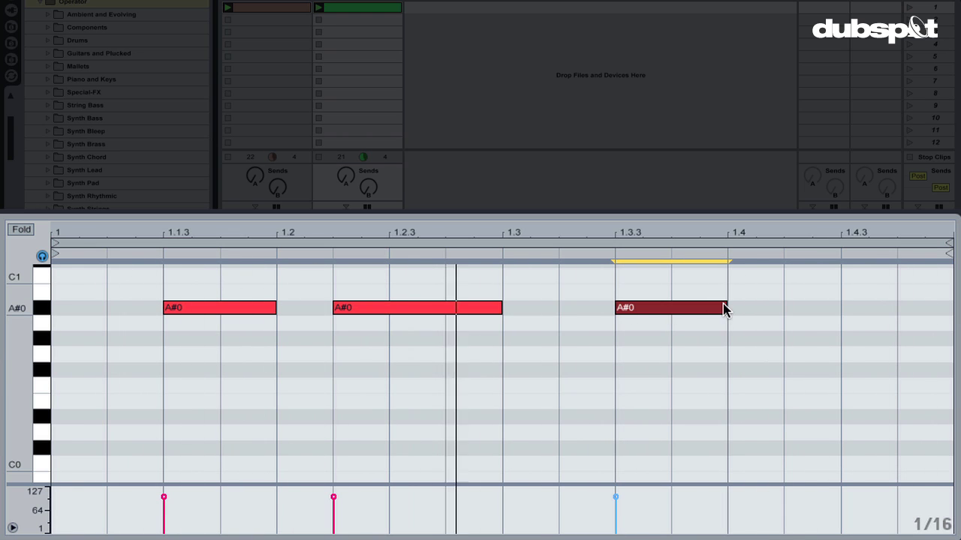
{"action": "left_click", "coordinate": [246, 307]}
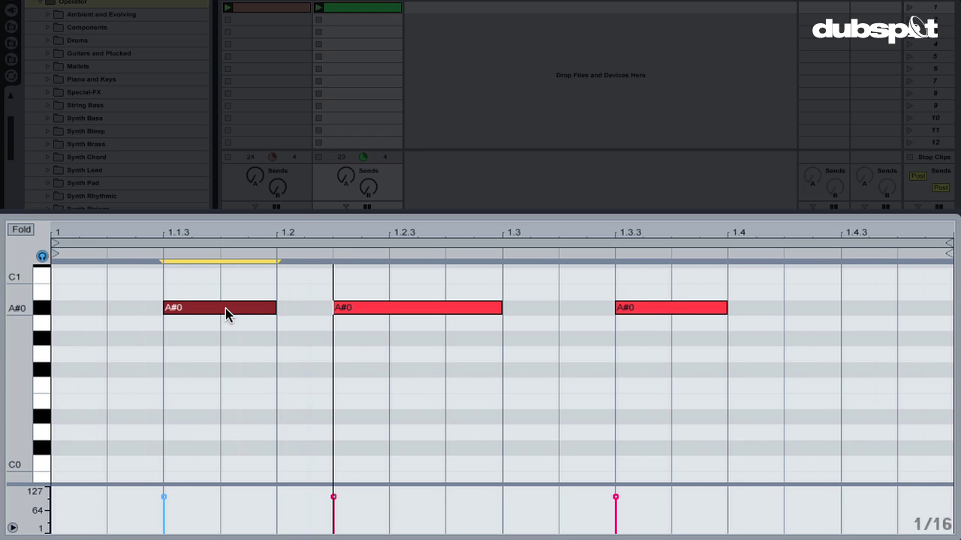
{"action": "left_click", "coordinate": [370, 309]}
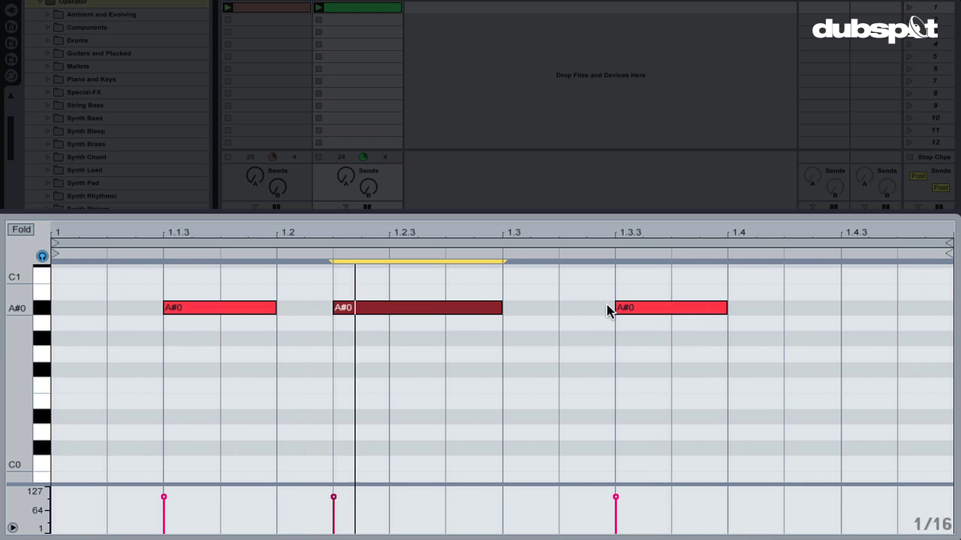
{"action": "left_click", "coordinate": [644, 310]}
{"action": "double_click", "coordinate": [803, 309]}
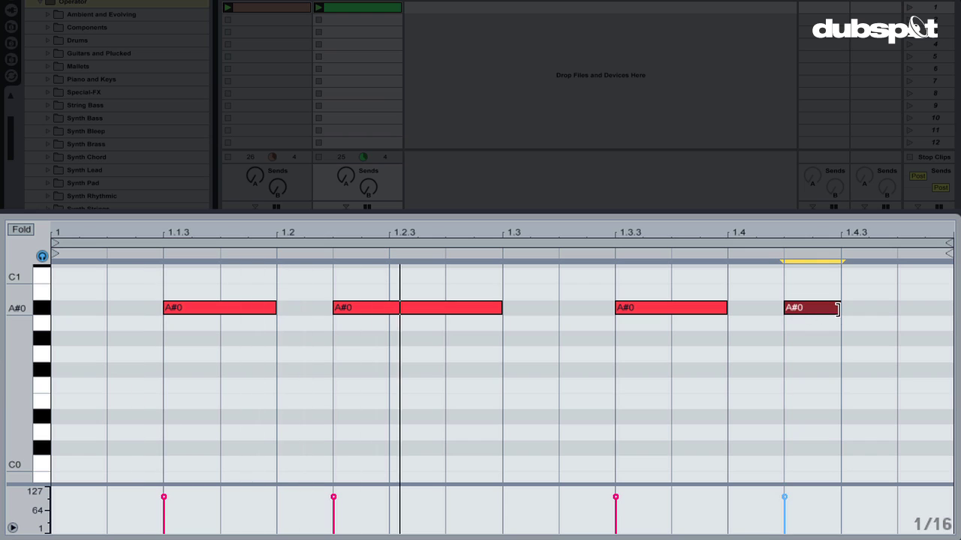
{"action": "left_click_drag", "start_coordinate": [837, 309], "coordinate": [929, 320]}
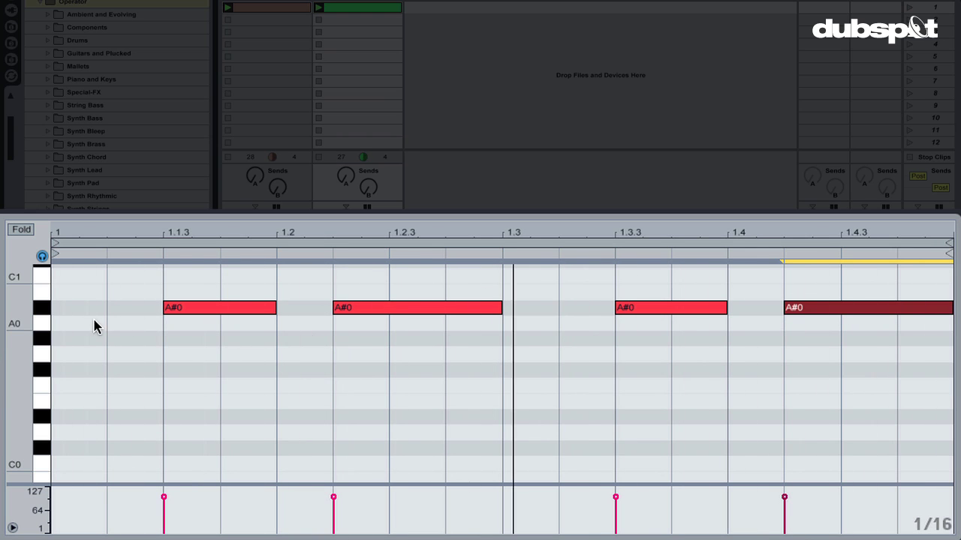
{"action": "mouse_move", "coordinate": [26, 315]}
{"action": "left_mouse_down"}
{"action": "mouse_move", "coordinate": [23, 334]}
{"action": "mouse_move", "coordinate": [29, 316]}
{"action": "left_mouse_up"}
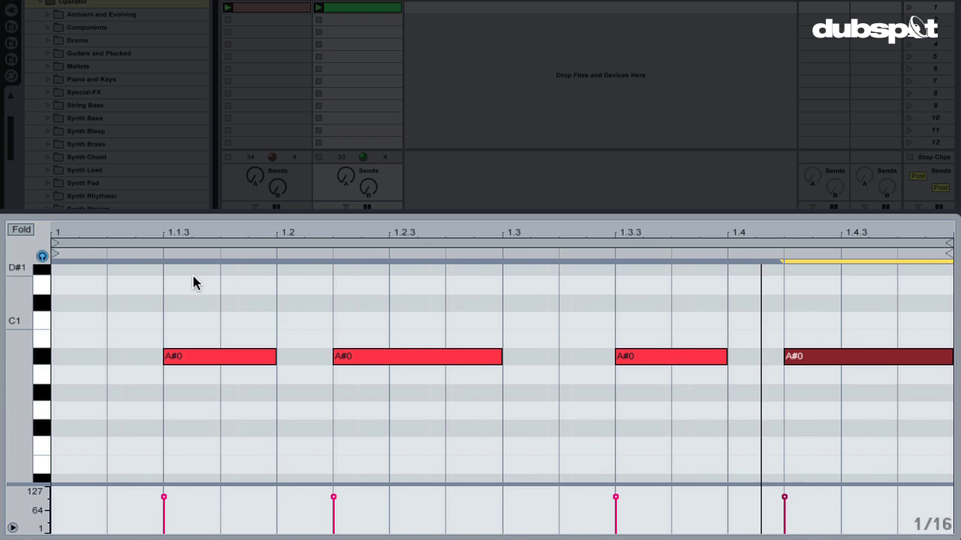
Add G0 notes at 1.1.4, 1.3.4, 1.2.3 and 1.4.3, lengthening the 1.2.3 and last notes.
{"action": "left_click_drag", "start_coordinate": [32, 325], "coordinate": [23, 327]}
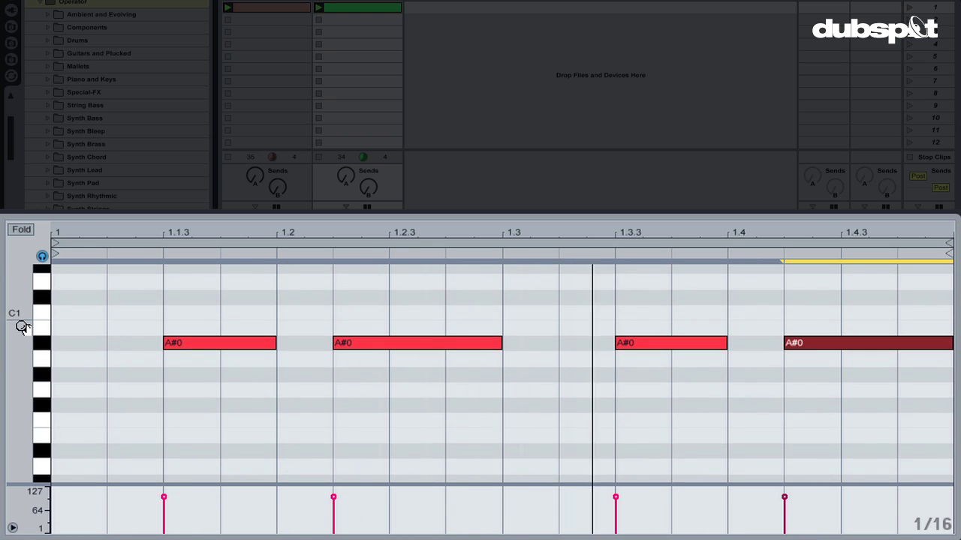
{"action": "double_click", "coordinate": [244, 390]}
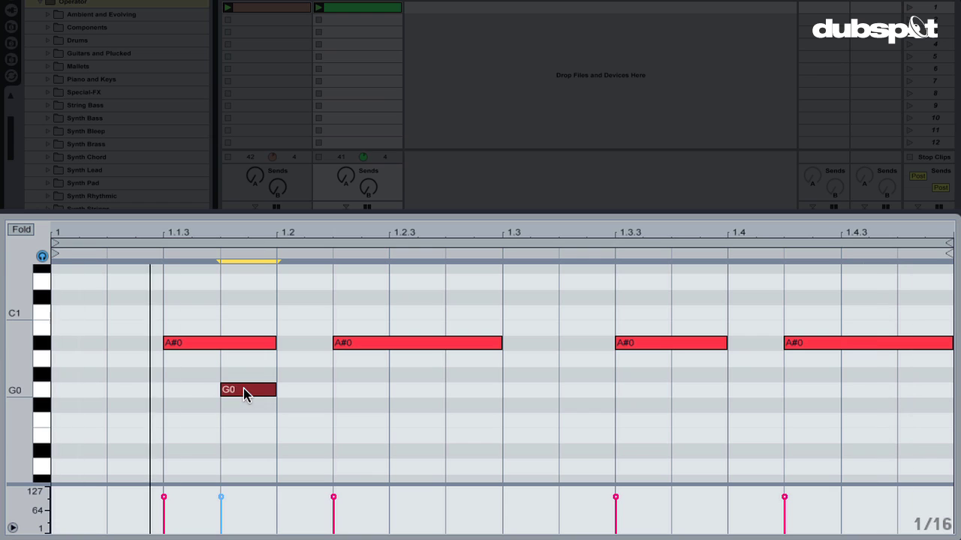
{"action": "double_click", "coordinate": [692, 391]}
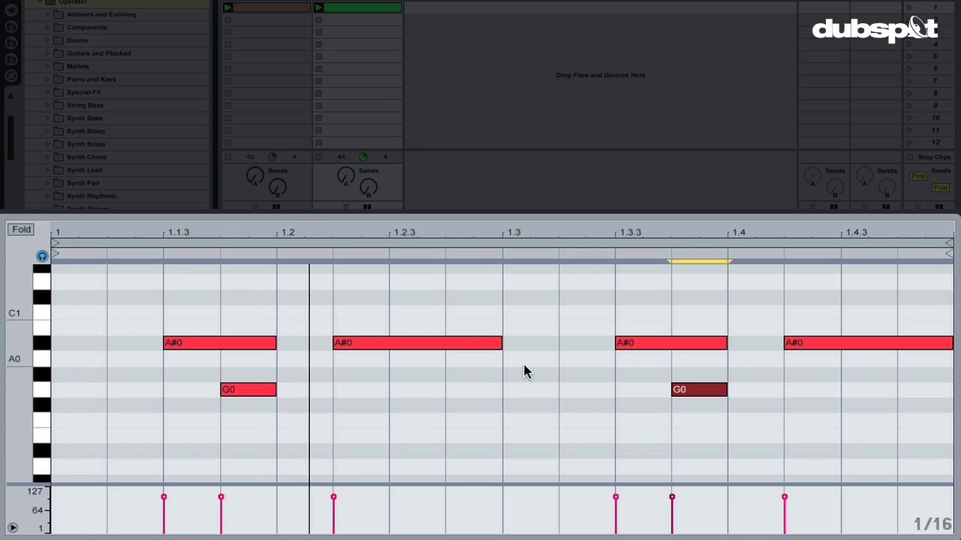
{"action": "double_click", "coordinate": [416, 391]}
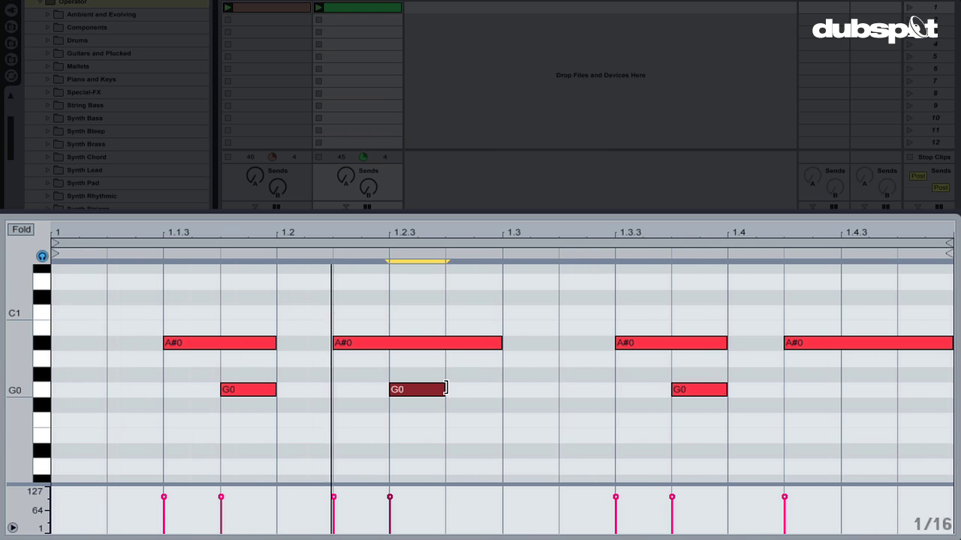
{"action": "left_click_drag", "start_coordinate": [445, 390], "coordinate": [476, 390]}
{"action": "double_click", "coordinate": [859, 397]}
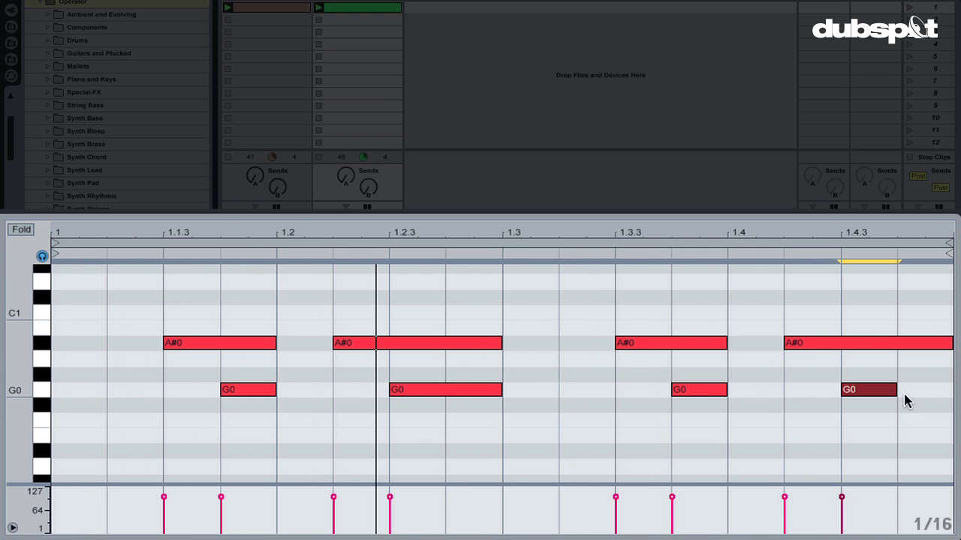
{"action": "left_click_drag", "start_coordinate": [895, 391], "coordinate": [929, 391]}
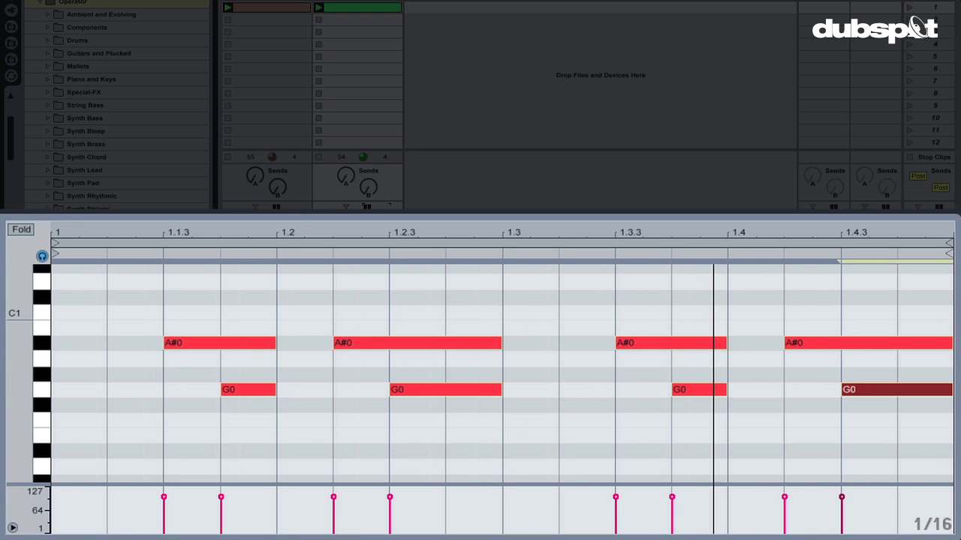
{"action": "left_click_drag", "start_coordinate": [21, 373], "coordinate": [48, 405]}
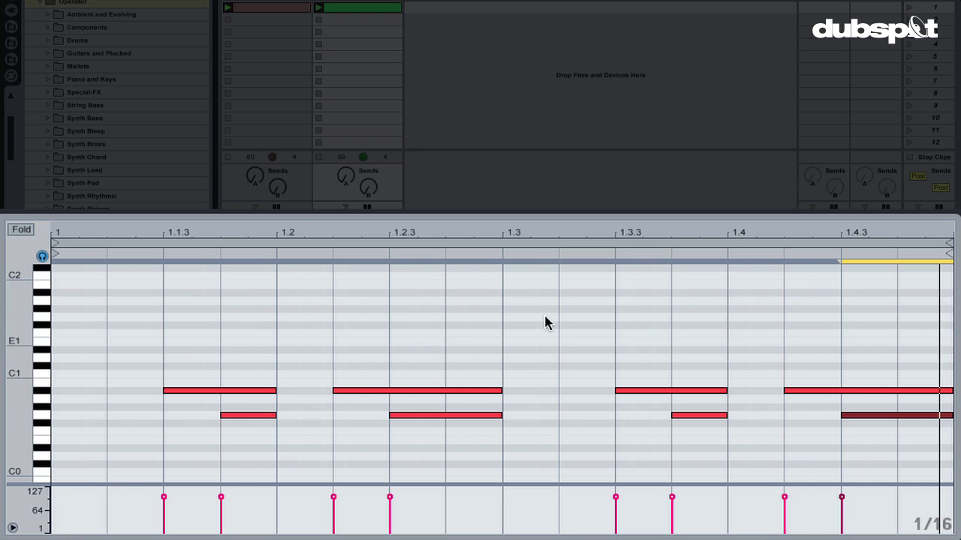
Add a high A#1 note at 1.2.4 and try it at a lower pitch.
{"action": "left_click_drag", "start_coordinate": [11, 317], "coordinate": [10, 331]}
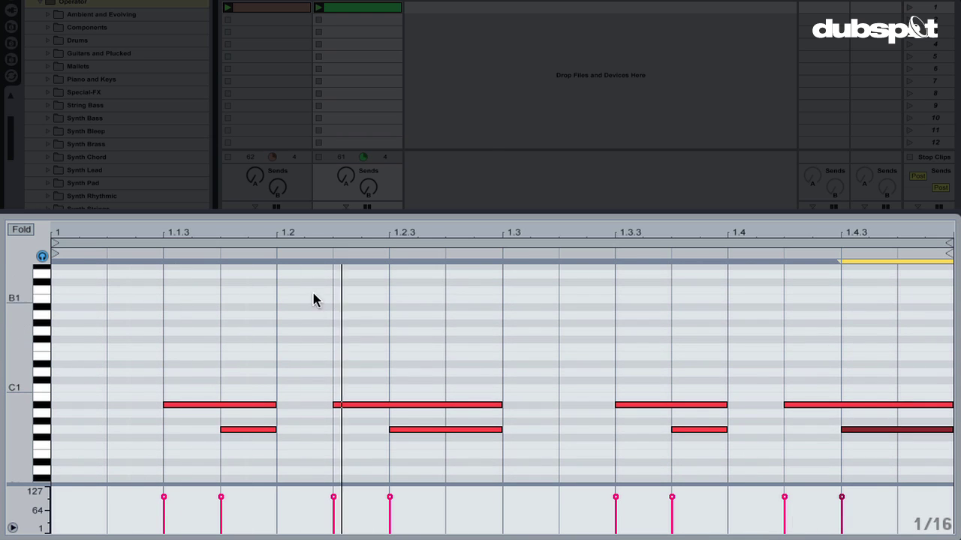
{"action": "double_click", "coordinate": [477, 307]}
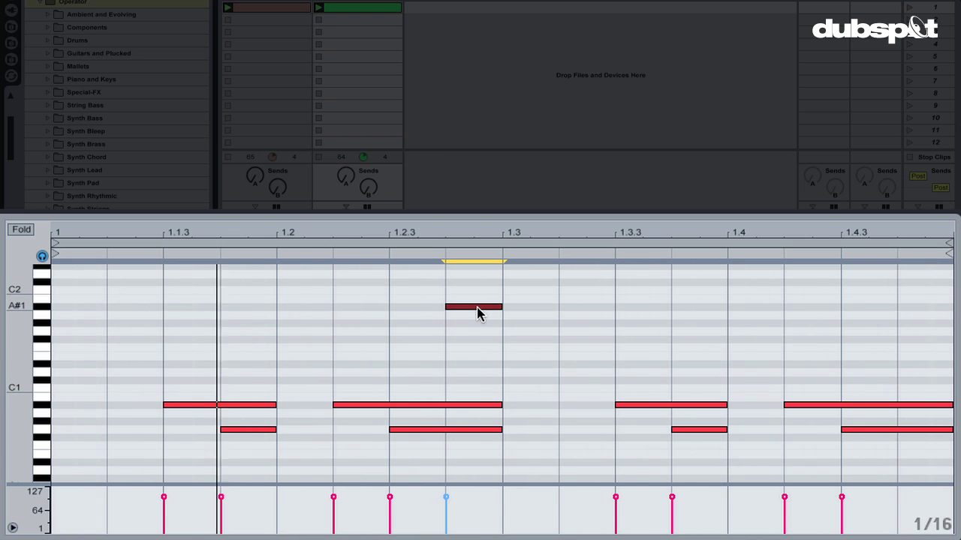
{"action": "mouse_move", "coordinate": [482, 316]}
{"action": "left_mouse_down"}
{"action": "mouse_move", "coordinate": [484, 339]}
{"action": "mouse_move", "coordinate": [474, 309]}
{"action": "left_mouse_up"}
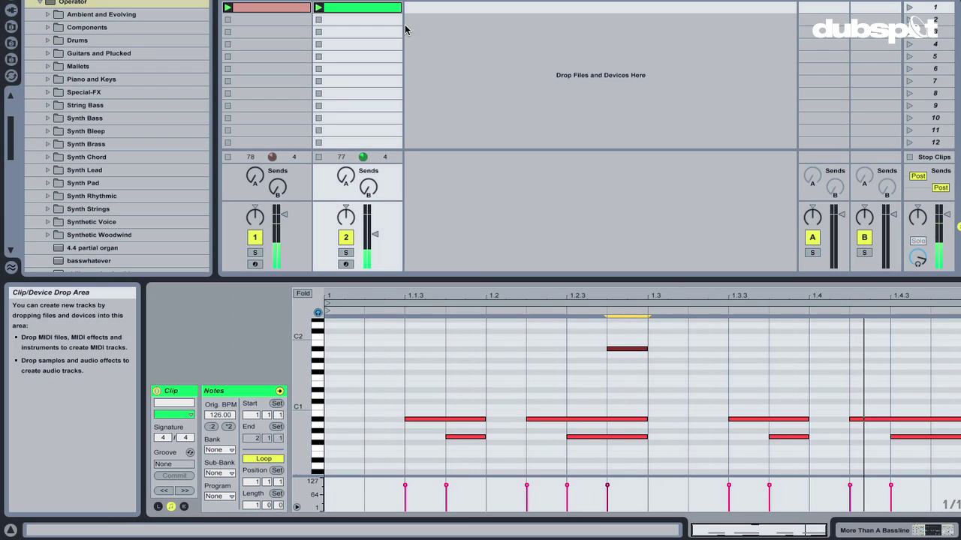
{"action": "double_click", "coordinate": [371, 2]}
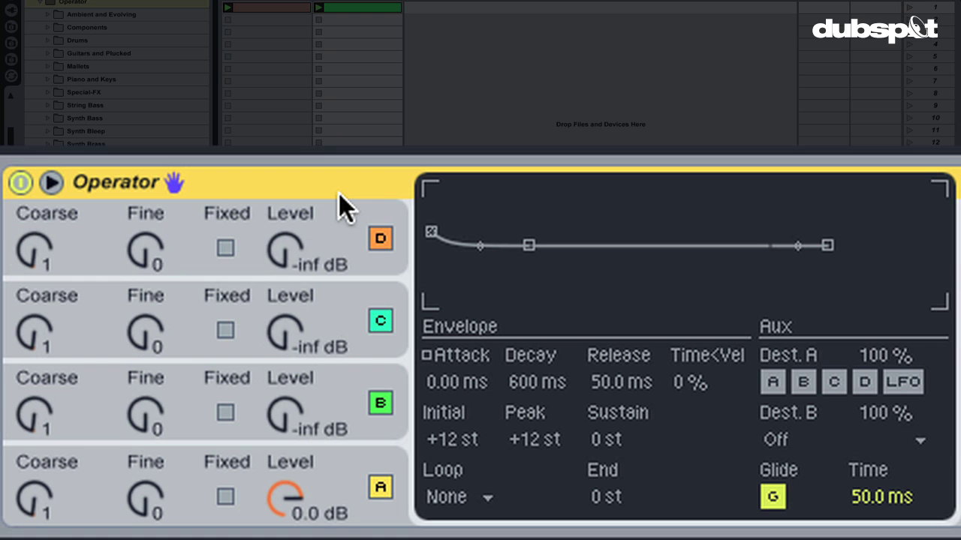
Show oscillator B's settings and drop its envelope sustain to -inf dB.
{"action": "left_click", "coordinate": [330, 375]}
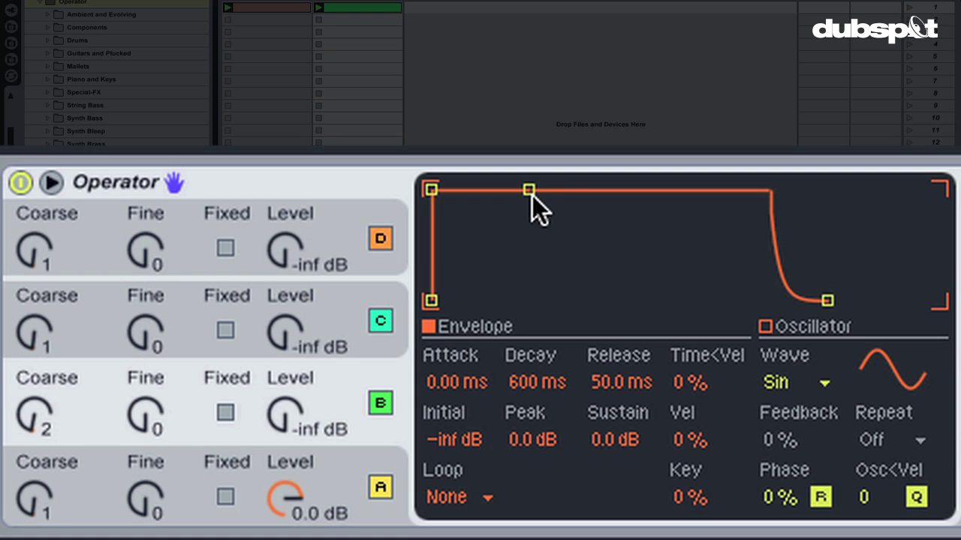
{"action": "left_click_drag", "start_coordinate": [614, 441], "coordinate": [615, 495]}
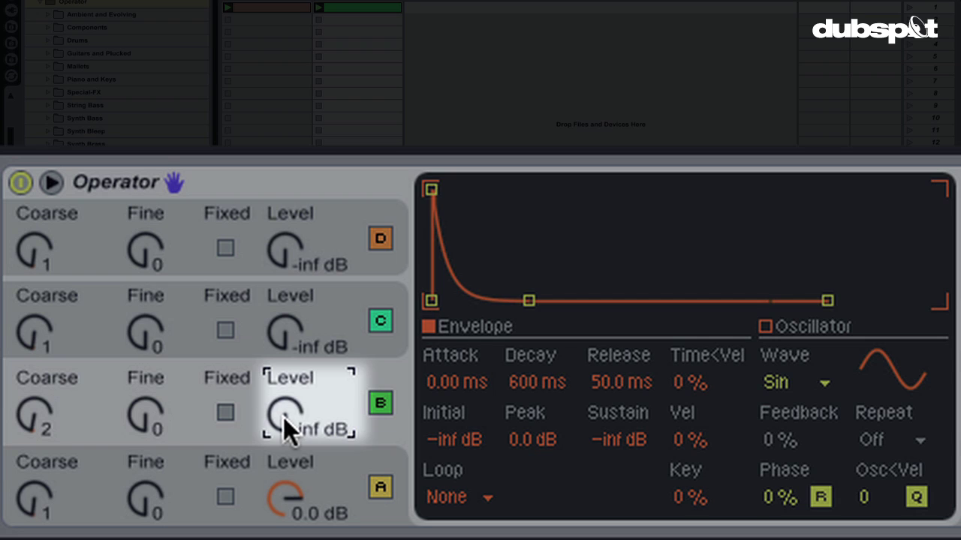
Raise oscillator B's Level from -inf dB to about 0.0 dB, fine-tuning it by ear.
{"action": "left_click_drag", "start_coordinate": [283, 417], "coordinate": [283, 398]}
{"action": "left_click_drag", "start_coordinate": [283, 412], "coordinate": [284, 363]}
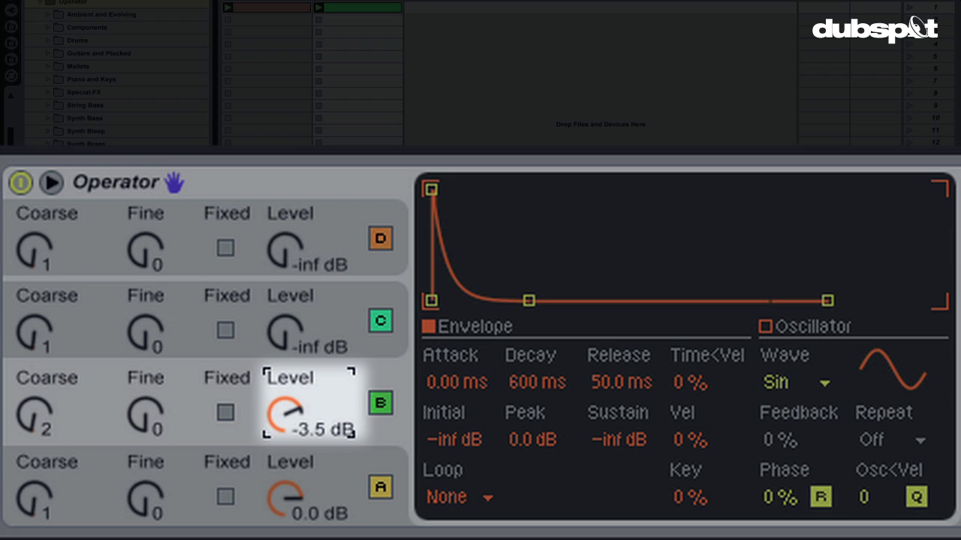
{"action": "left_click_drag", "start_coordinate": [284, 364], "coordinate": [283, 369]}
{"action": "mouse_move", "coordinate": [286, 413]}
{"action": "left_mouse_down"}
{"action": "mouse_move", "coordinate": [285, 421]}
{"action": "mouse_move", "coordinate": [285, 406]}
{"action": "left_mouse_up"}
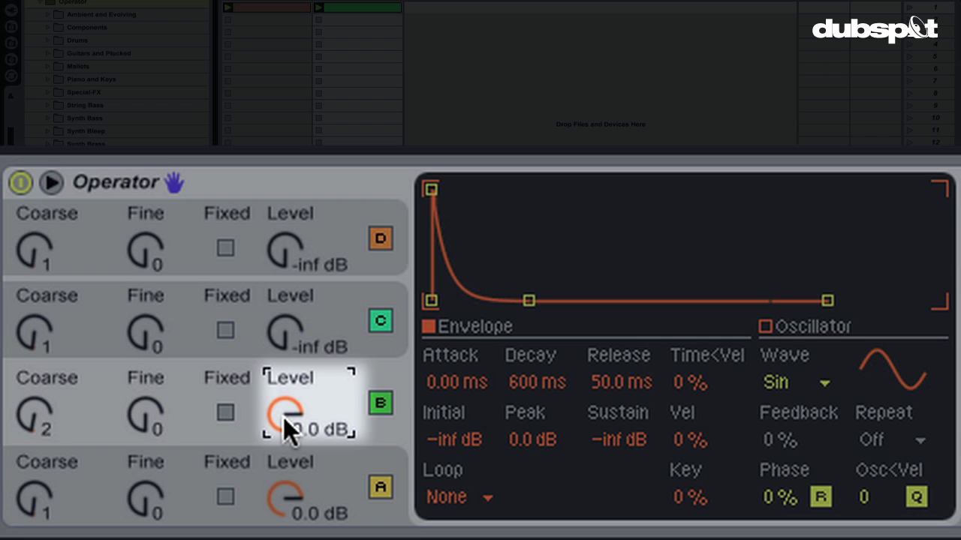
{"action": "mouse_move", "coordinate": [283, 417]}
{"action": "left_mouse_down"}
{"action": "mouse_move", "coordinate": [283, 460]}
{"action": "mouse_move", "coordinate": [283, 430]}
{"action": "left_mouse_up"}
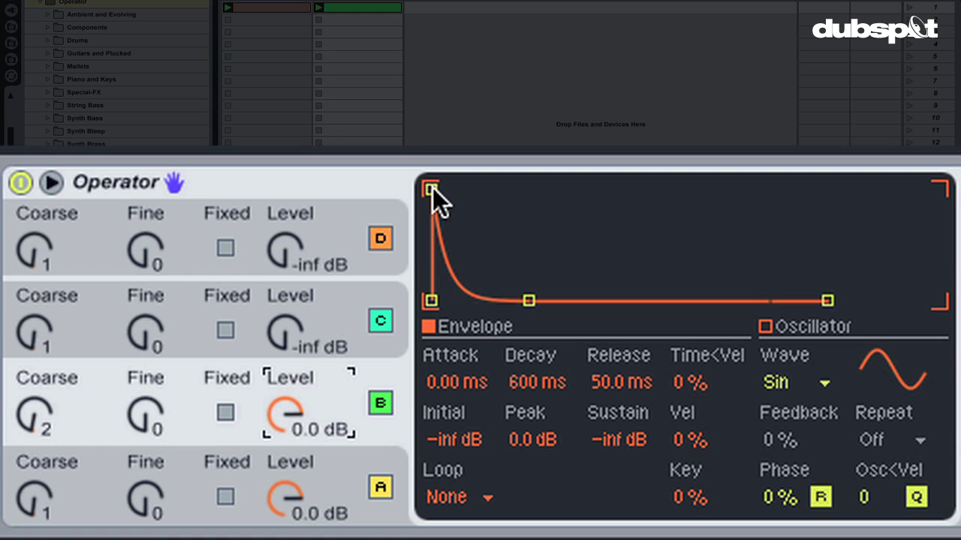
{"action": "left_click_drag", "start_coordinate": [432, 188], "coordinate": [550, 189]}
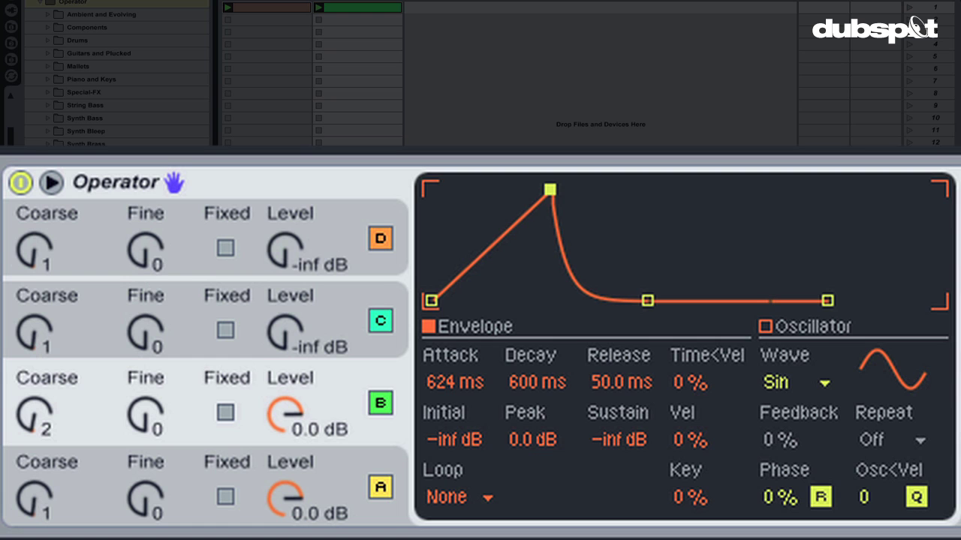
{"action": "left_click_drag", "start_coordinate": [550, 190], "coordinate": [431, 189]}
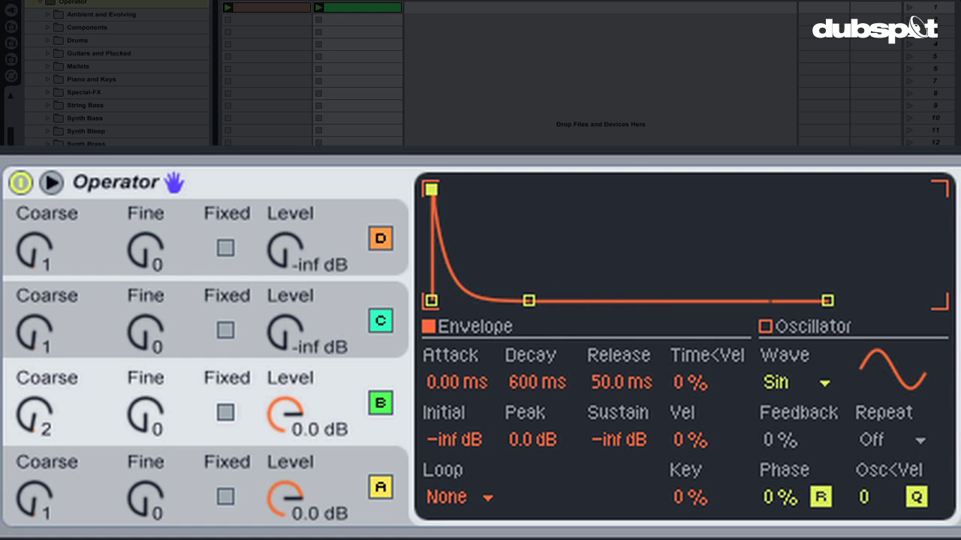
{"action": "left_click", "coordinate": [334, 300]}
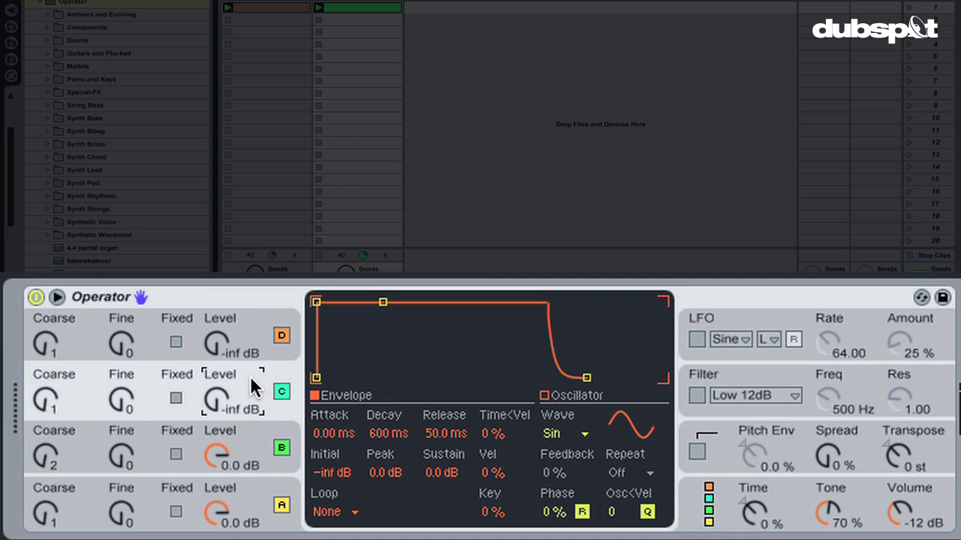
Switch oscillator C's wave to Sine 4 Bit and fine-tune it to 8.
{"action": "left_click", "coordinate": [563, 435]}
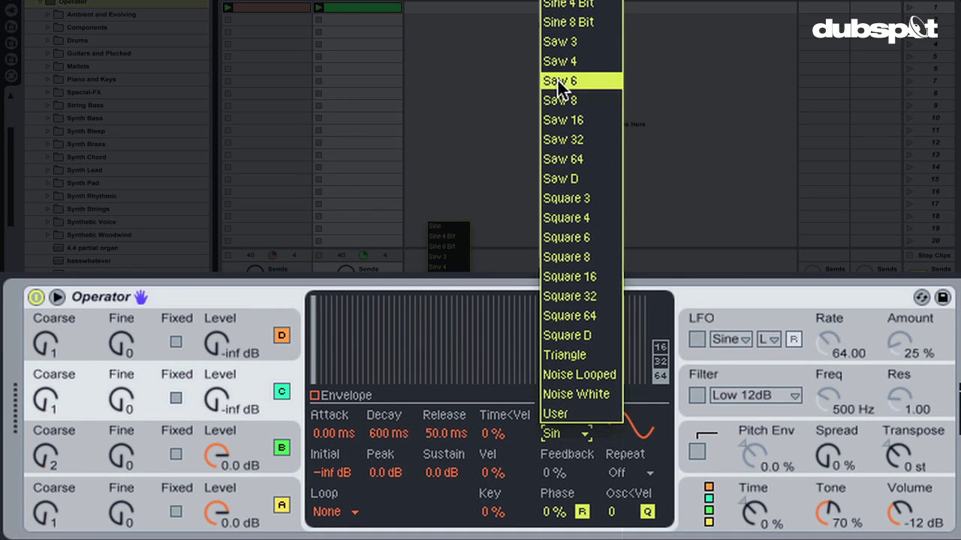
{"action": "left_click", "coordinate": [556, 4]}
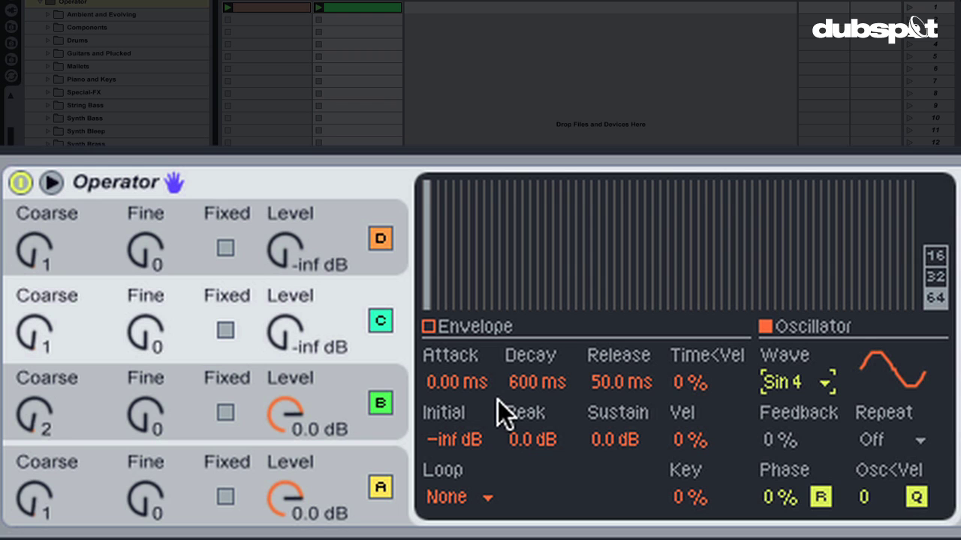
{"action": "left_click", "coordinate": [348, 277]}
{"action": "mouse_move", "coordinate": [140, 350]}
{"action": "left_mouse_down"}
{"action": "mouse_move", "coordinate": [139, 333]}
{"action": "mouse_move", "coordinate": [147, 339]}
{"action": "left_mouse_up"}
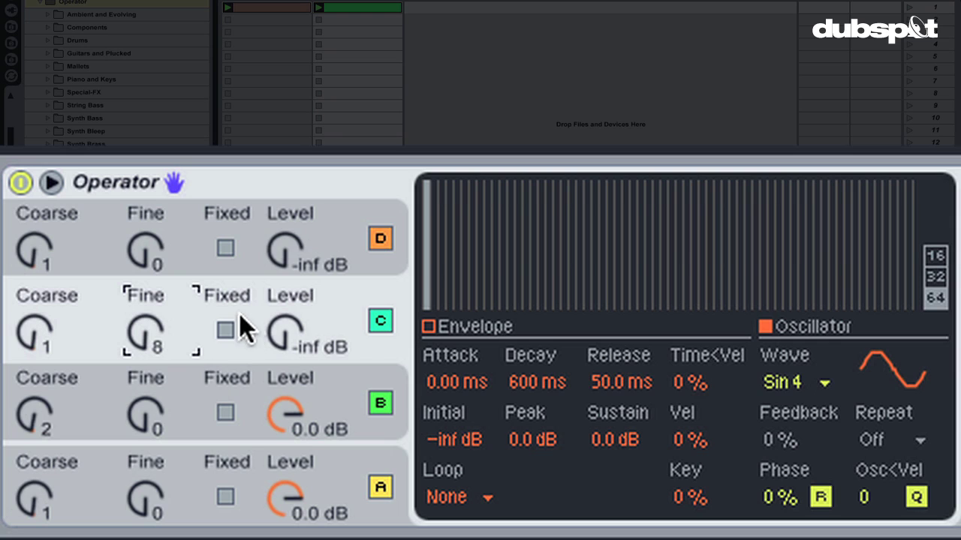
Bring oscillator C in at -70 dB and lower oscillator B's level to -17 dB.
{"action": "left_click_drag", "start_coordinate": [278, 332], "coordinate": [279, 328]}
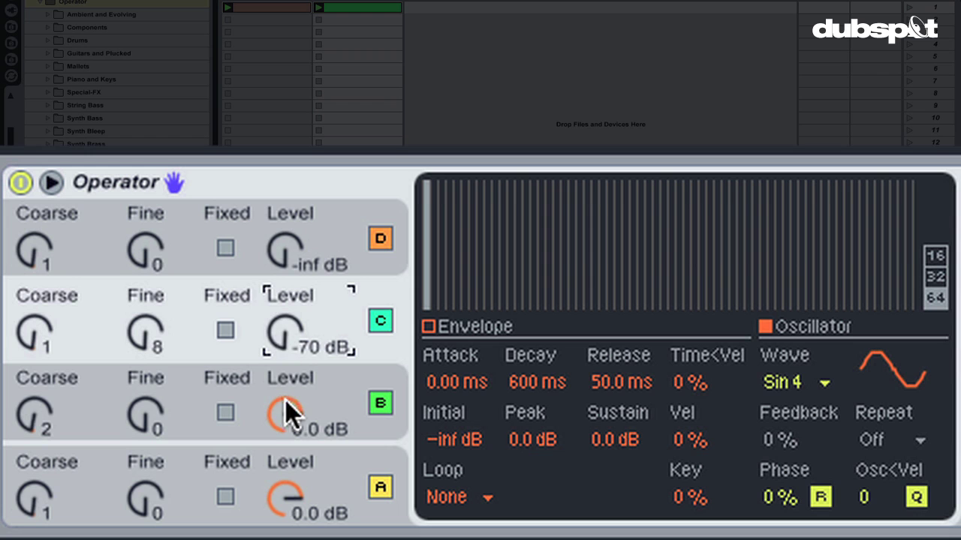
{"action": "left_click_drag", "start_coordinate": [285, 400], "coordinate": [285, 441]}
{"action": "left_click", "coordinate": [286, 321]}
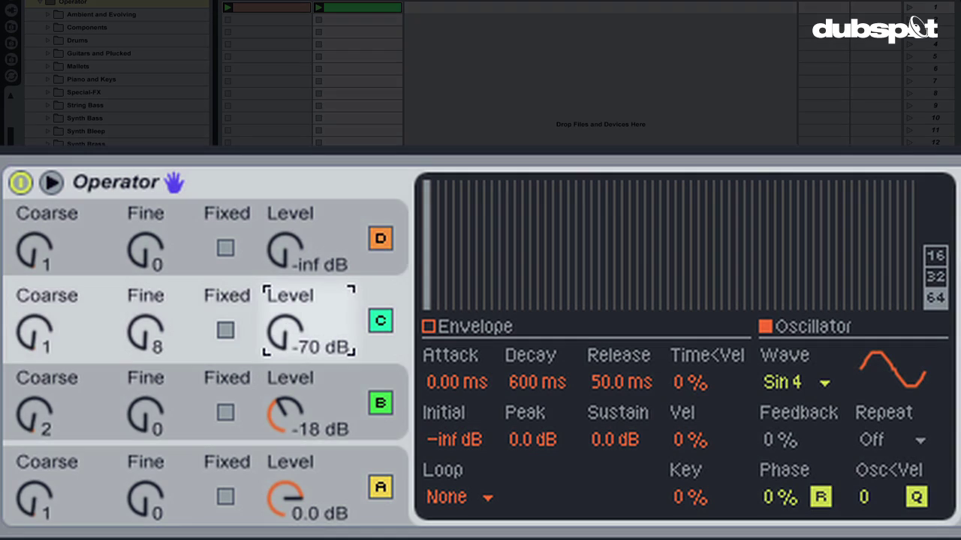
Raise oscillator C's level to about -25 dB and settle oscillator B at -18 dB.
{"action": "left_click_drag", "start_coordinate": [286, 321], "coordinate": [286, 261]}
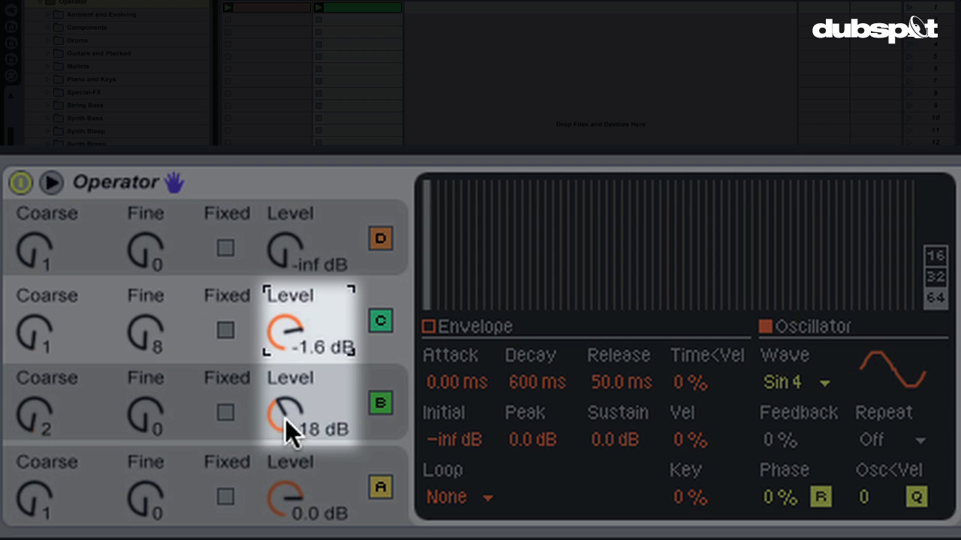
{"action": "left_click_drag", "start_coordinate": [286, 422], "coordinate": [279, 406]}
{"action": "mouse_move", "coordinate": [284, 334]}
{"action": "left_mouse_down"}
{"action": "mouse_move", "coordinate": [284, 349]}
{"action": "mouse_move", "coordinate": [283, 339]}
{"action": "left_mouse_up"}
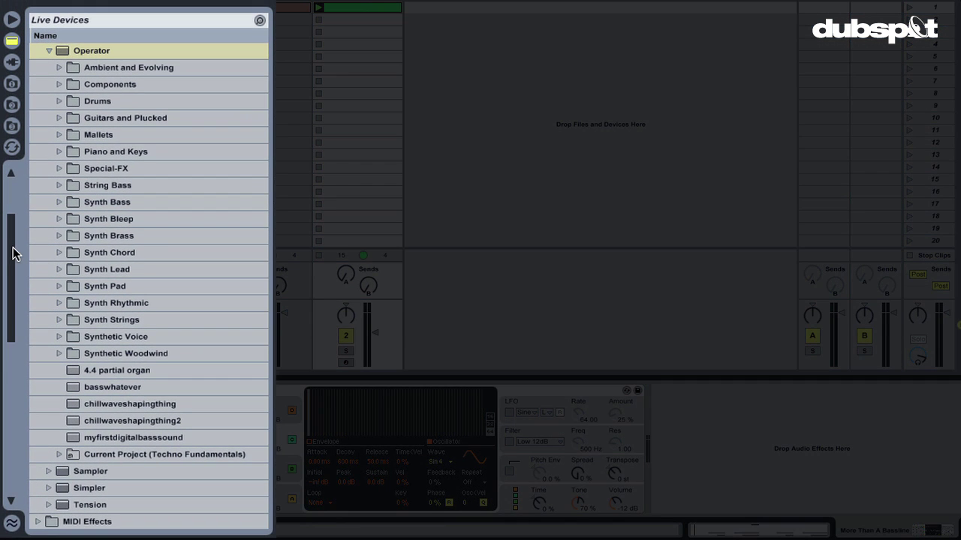
Insert Saturator from Audio Effects, with Drive at 10.3 dB and Output at -4.29 dB.
{"action": "left_click_drag", "start_coordinate": [12, 254], "coordinate": [11, 408]}
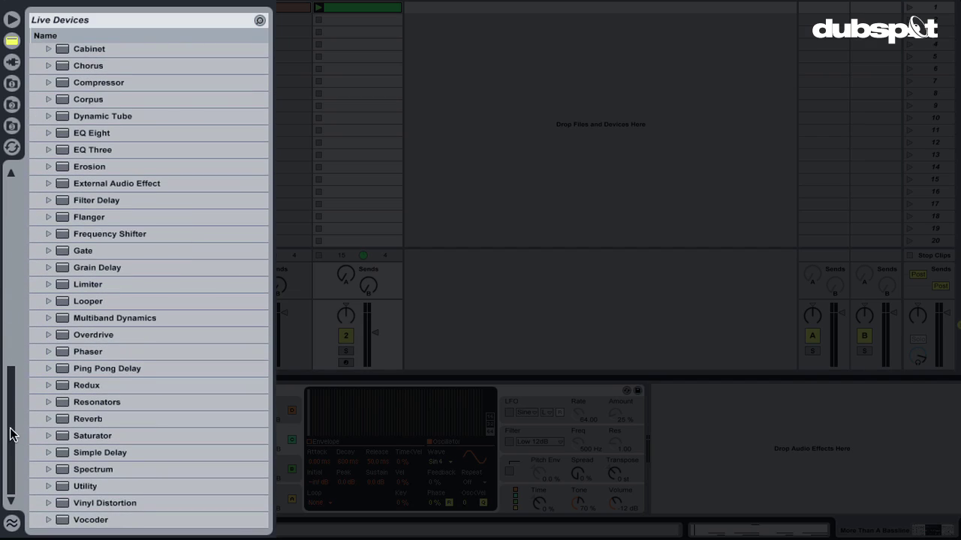
{"action": "left_click", "coordinate": [63, 438]}
{"action": "double_click", "coordinate": [63, 439]}
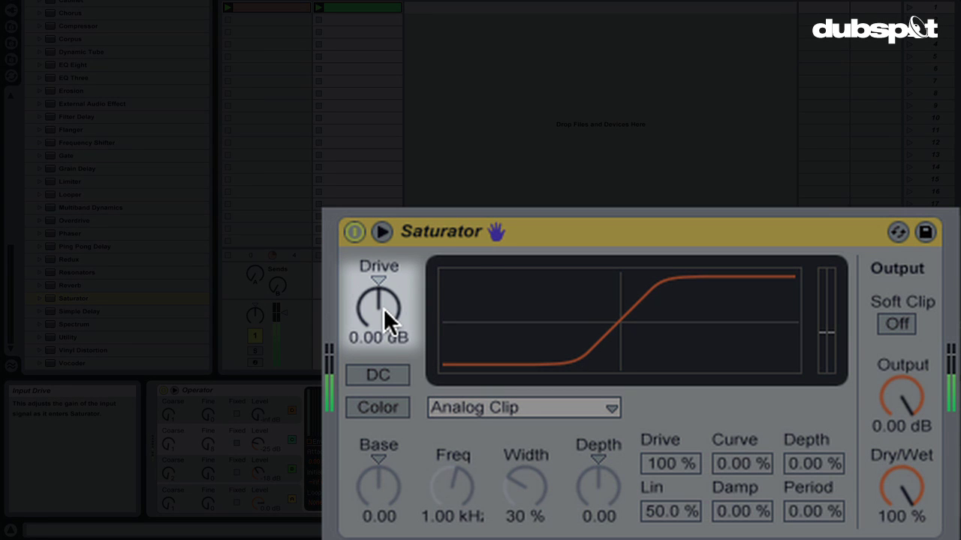
{"action": "left_click_drag", "start_coordinate": [384, 309], "coordinate": [384, 271]}
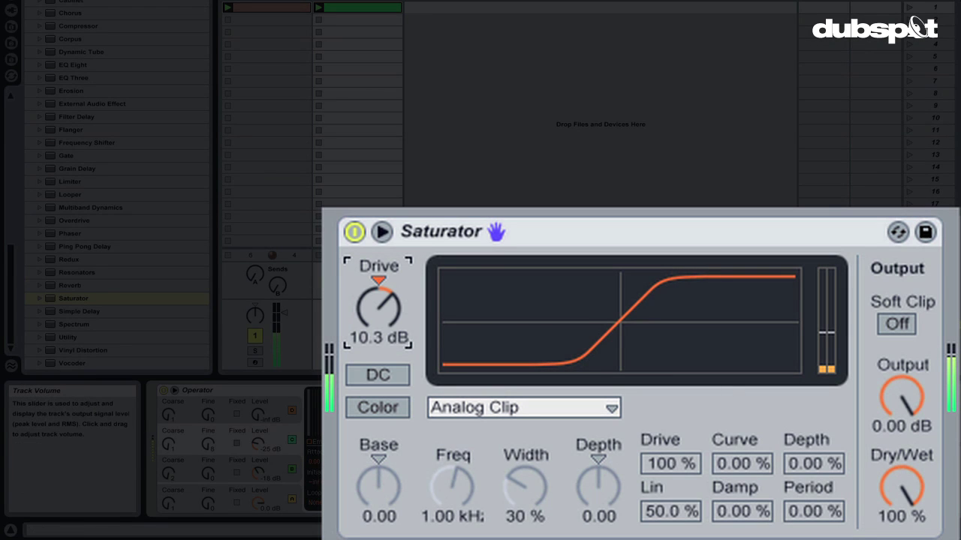
{"action": "left_click_drag", "start_coordinate": [899, 395], "coordinate": [900, 423]}
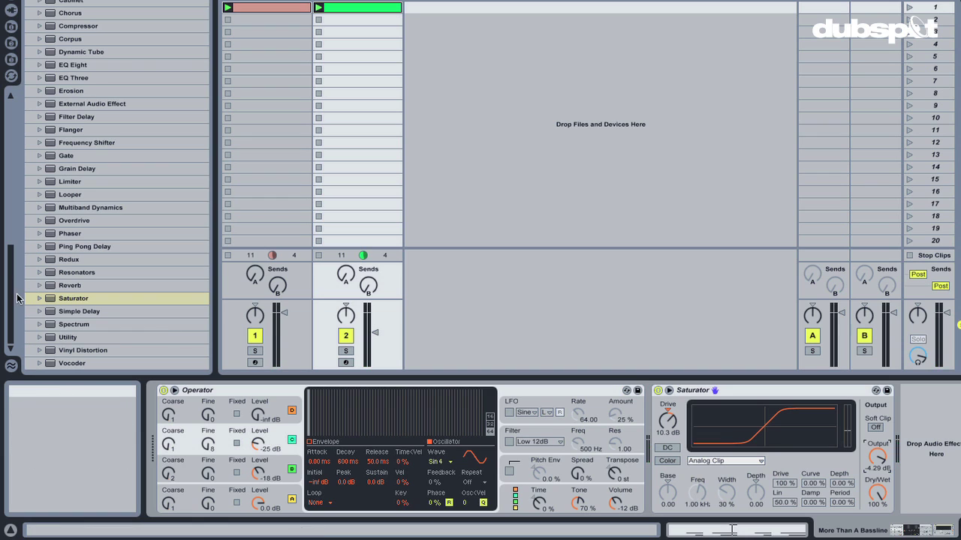
Add a Chorus after the Saturator and switch its Delay 2 off.
{"action": "scroll", "coordinate": [11, 294], "scroll_direction": "up", "scroll_amount": 5}
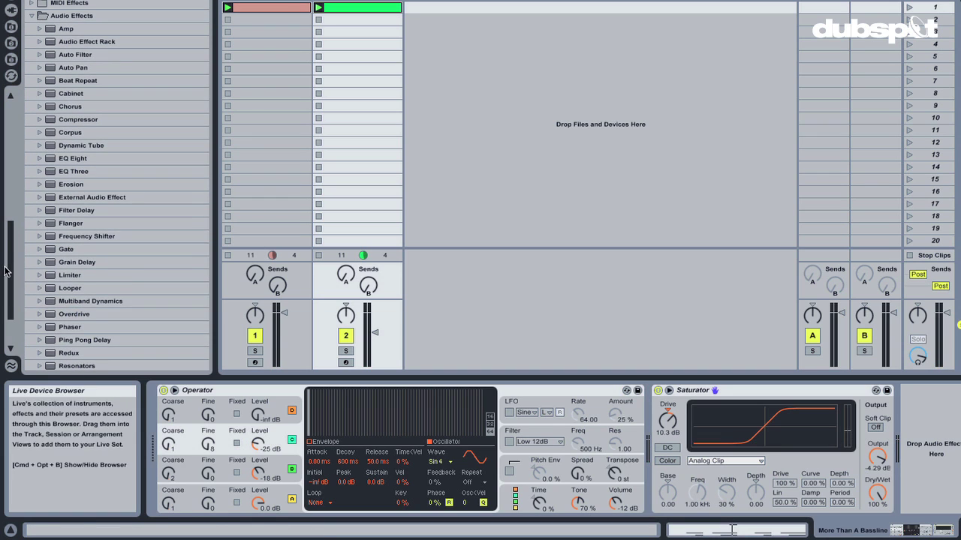
{"action": "left_click", "coordinate": [49, 109]}
{"action": "double_click", "coordinate": [49, 109]}
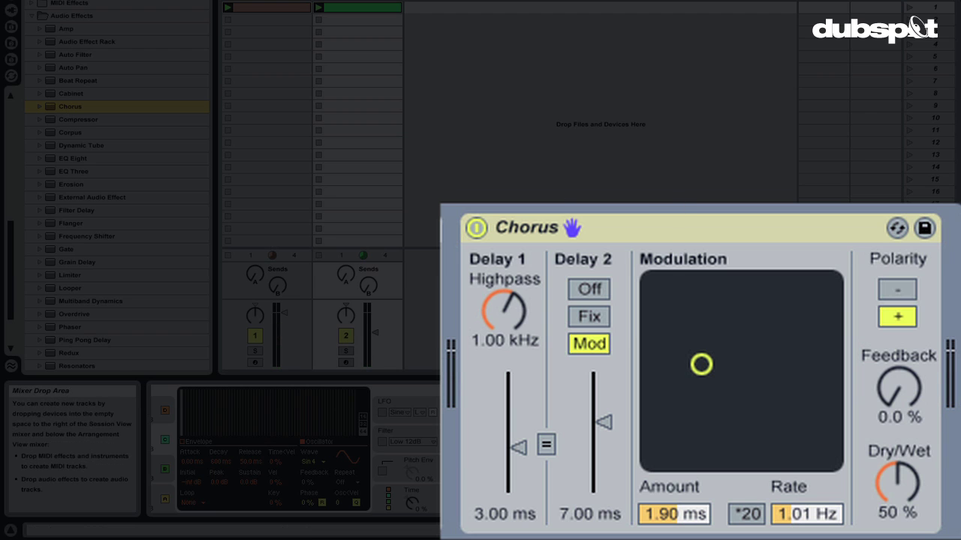
{"action": "left_click", "coordinate": [650, 234]}
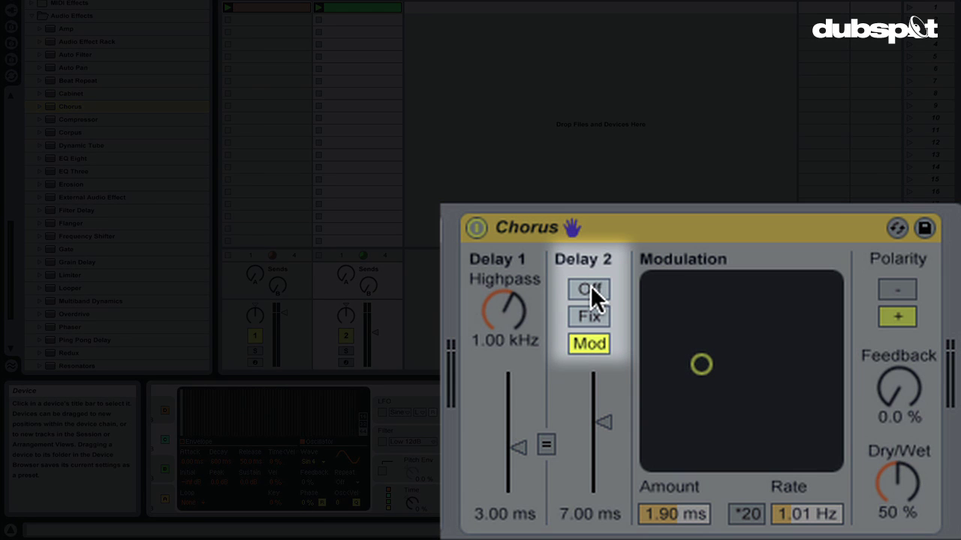
{"action": "left_click", "coordinate": [588, 287]}
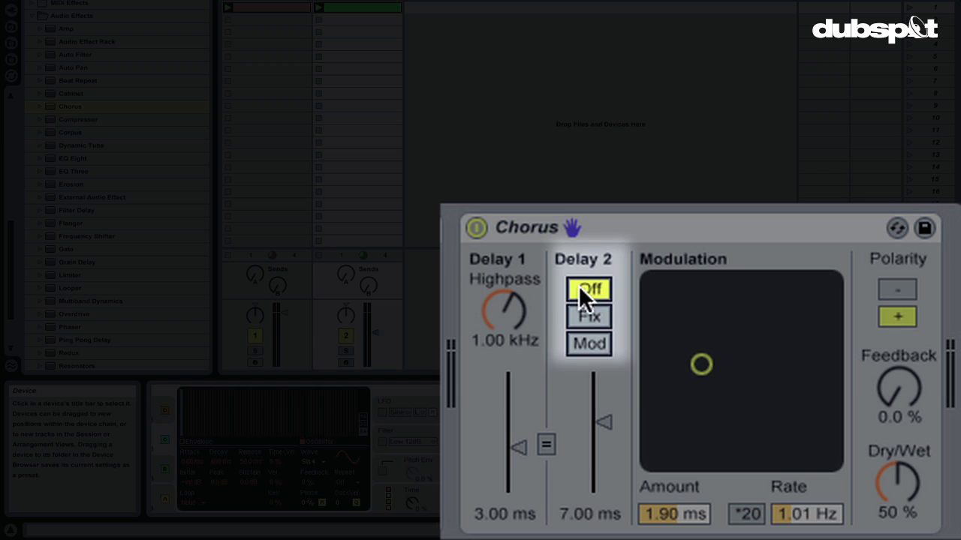
Lower Delay 1's highpass to 96.7 Hz and reduce the Chorus dry/wet to 21 %.
{"action": "left_click", "coordinate": [493, 285]}
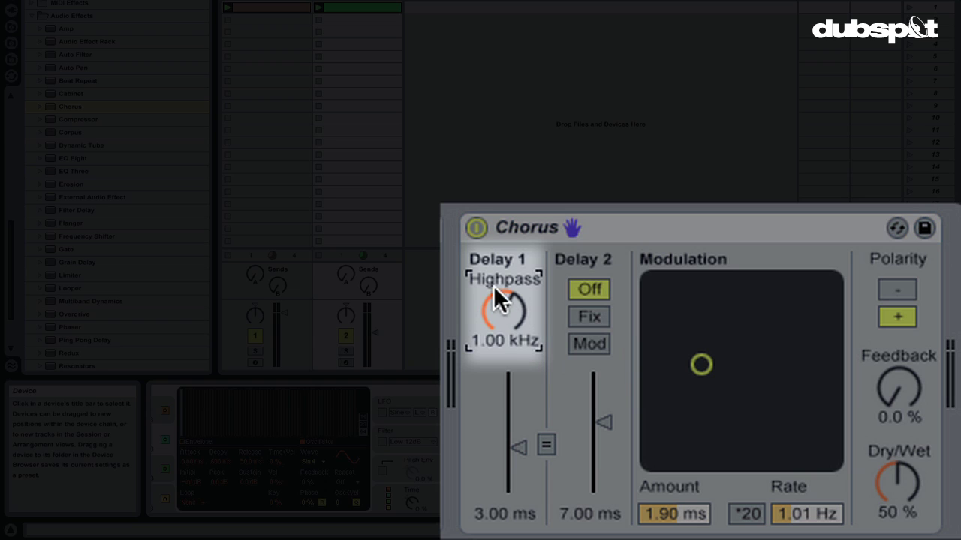
{"action": "left_click", "coordinate": [503, 330]}
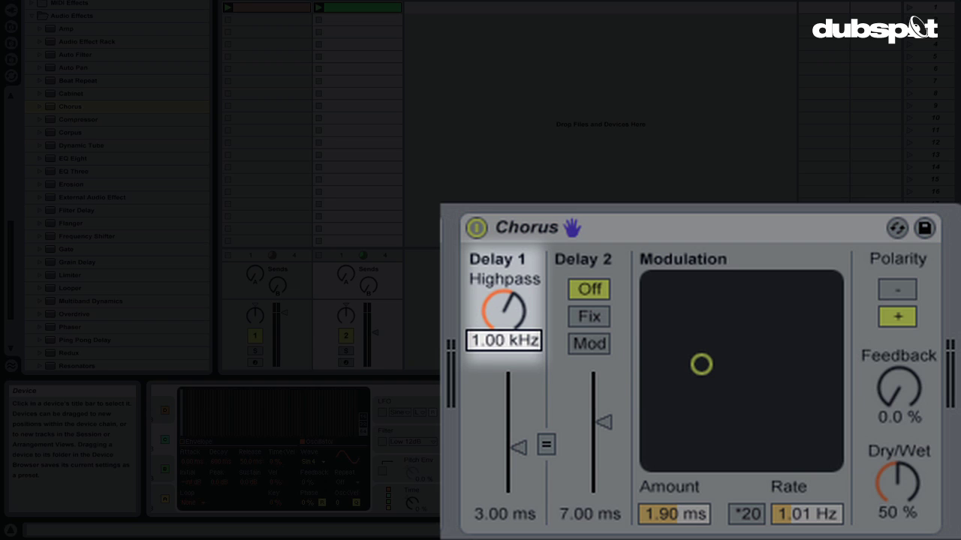
{"action": "left_click_drag", "start_coordinate": [497, 320], "coordinate": [497, 394]}
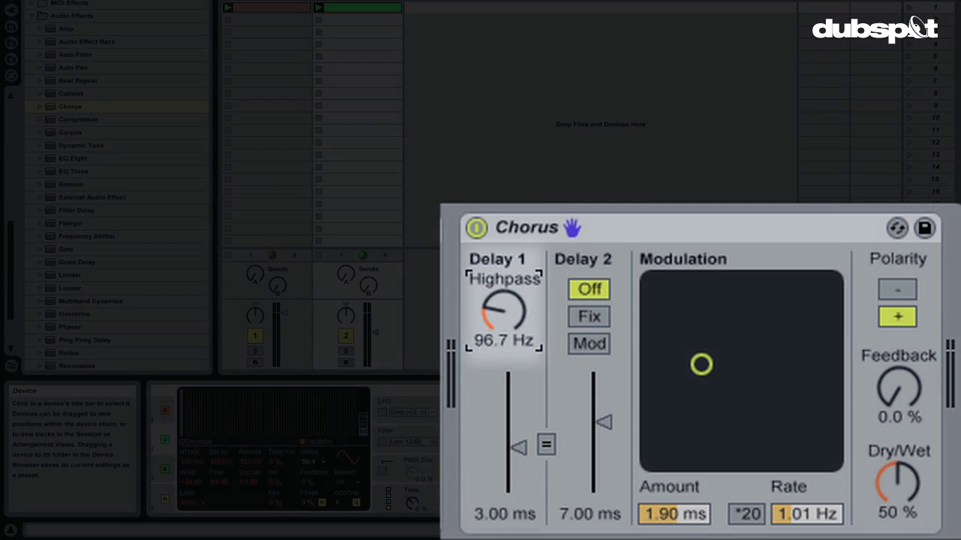
{"action": "left_click", "coordinate": [889, 480]}
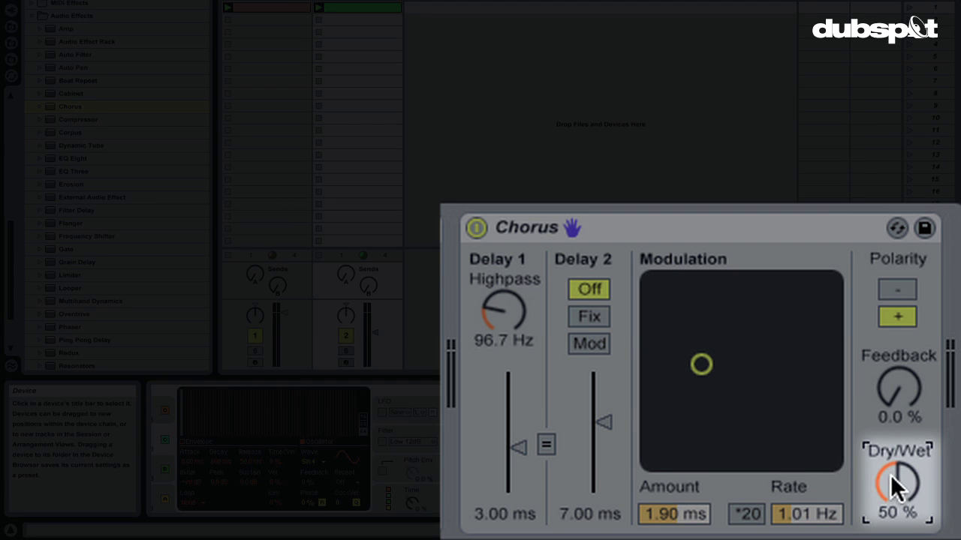
{"action": "left_click_drag", "start_coordinate": [890, 474], "coordinate": [890, 518]}
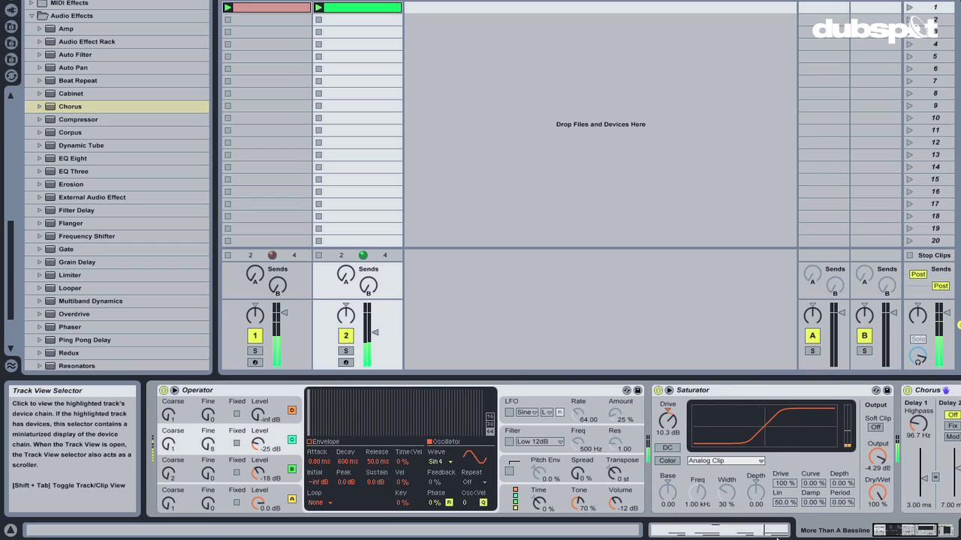
Set oscillator B's level to -6.3 dB and oscillator C's level to -8.3 dB.
{"action": "scroll", "coordinate": [416, 523], "scroll_direction": "left", "scroll_amount": 3}
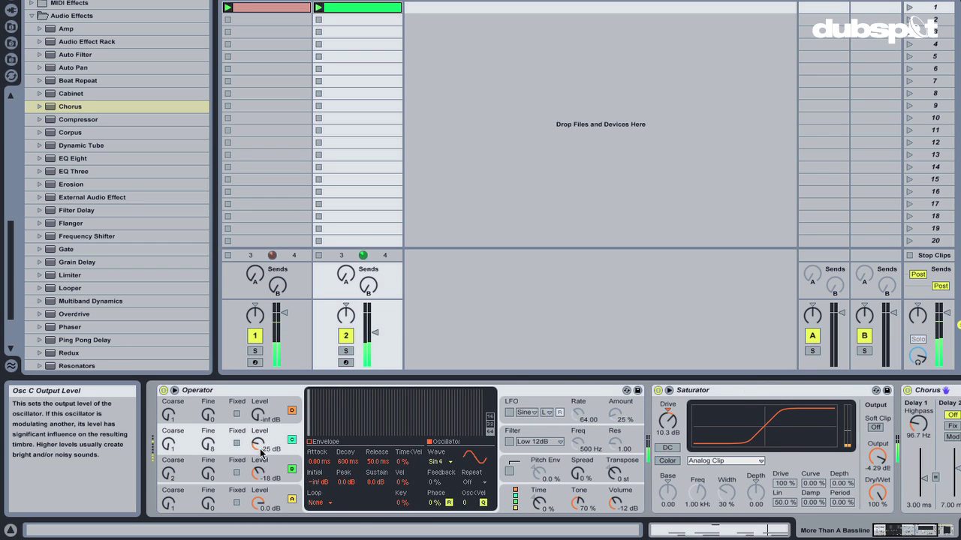
{"action": "left_click_drag", "start_coordinate": [259, 480], "coordinate": [258, 470]}
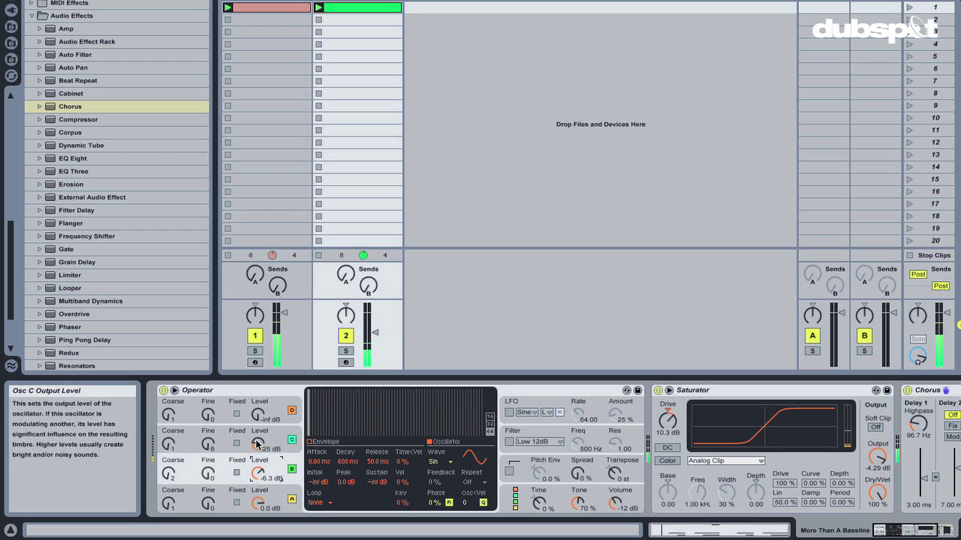
{"action": "left_click_drag", "start_coordinate": [257, 447], "coordinate": [258, 443]}
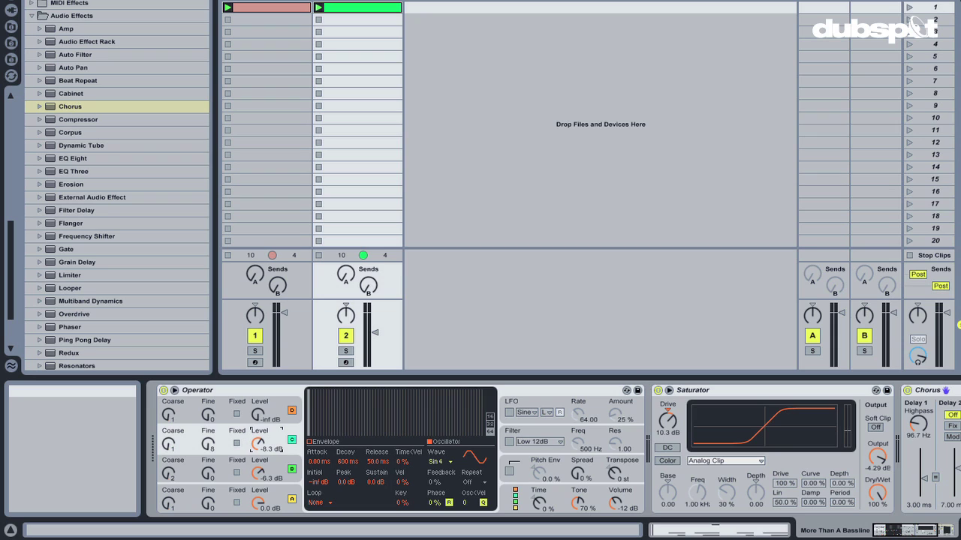